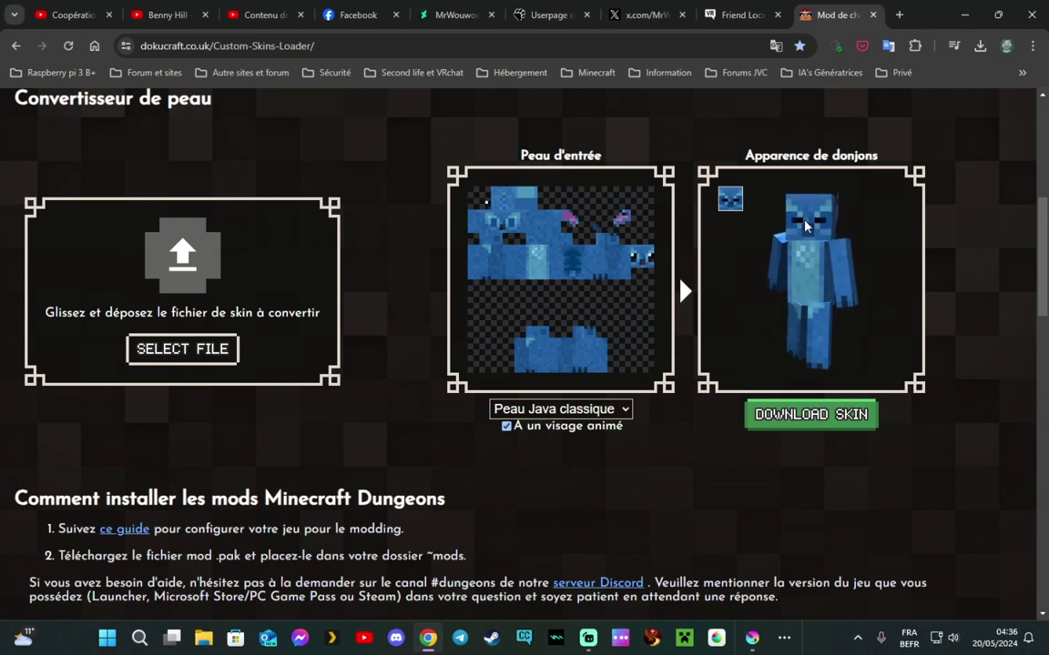
# Load ratchet.png from the Avatars skins Minecraft folder into the skin converter.
pyautogui.click(232, 344)
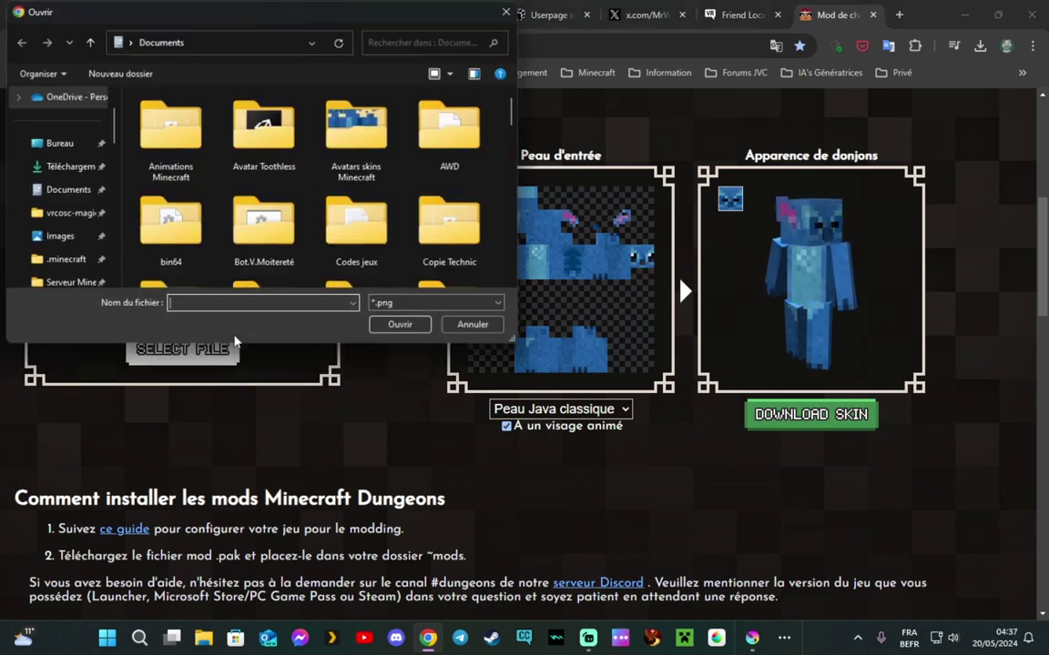
pyautogui.scroll(-15, 307, 175)
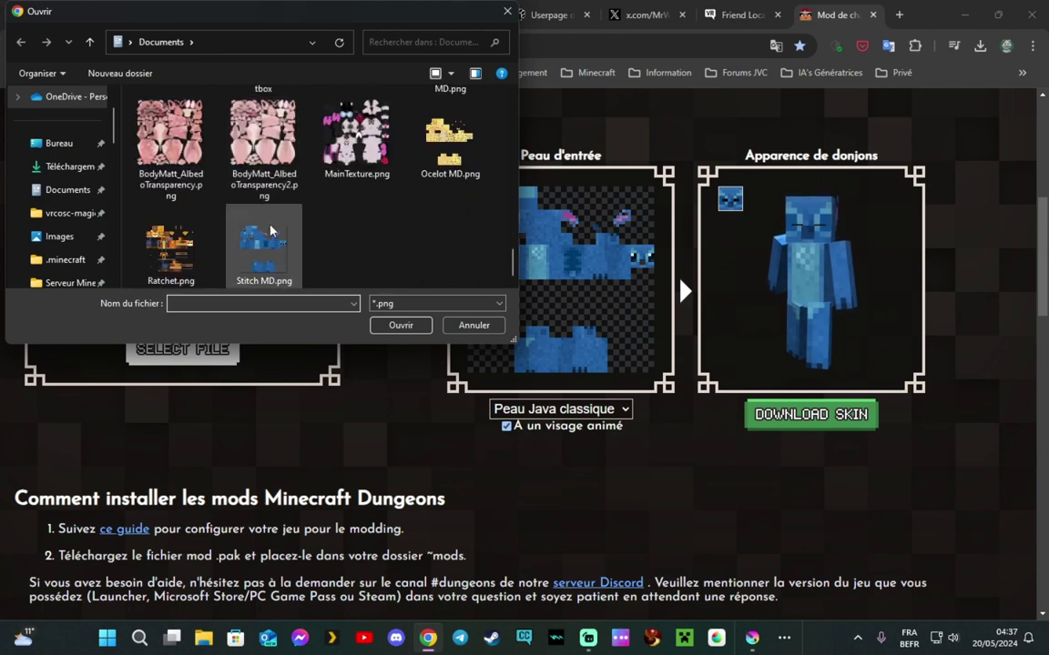
pyautogui.scroll(2, 264, 239)
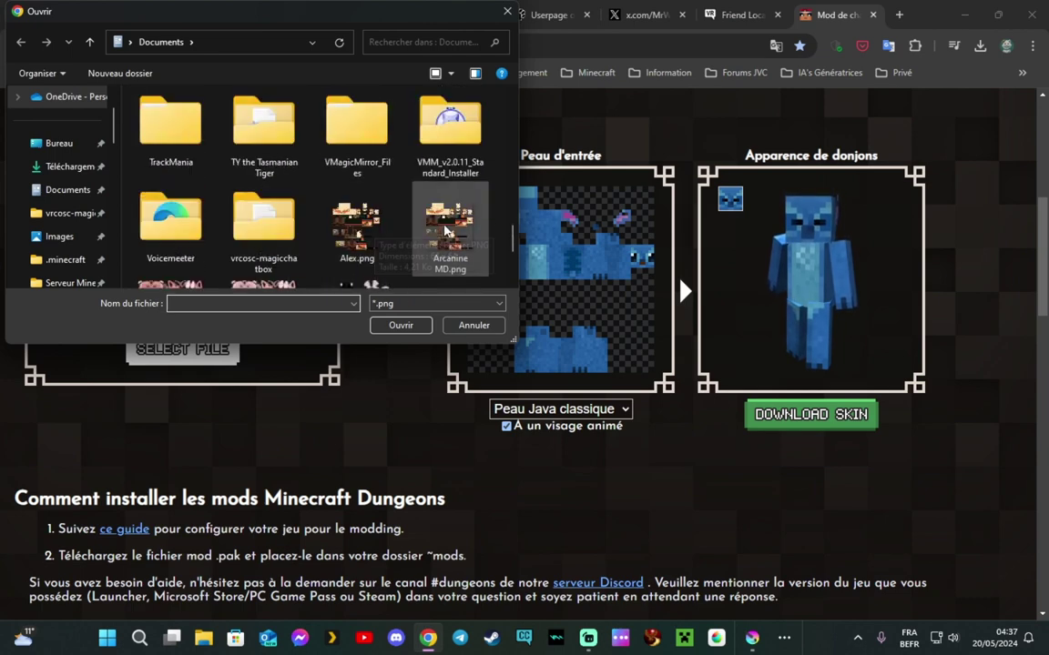
pyautogui.scroll(10, 446, 232)
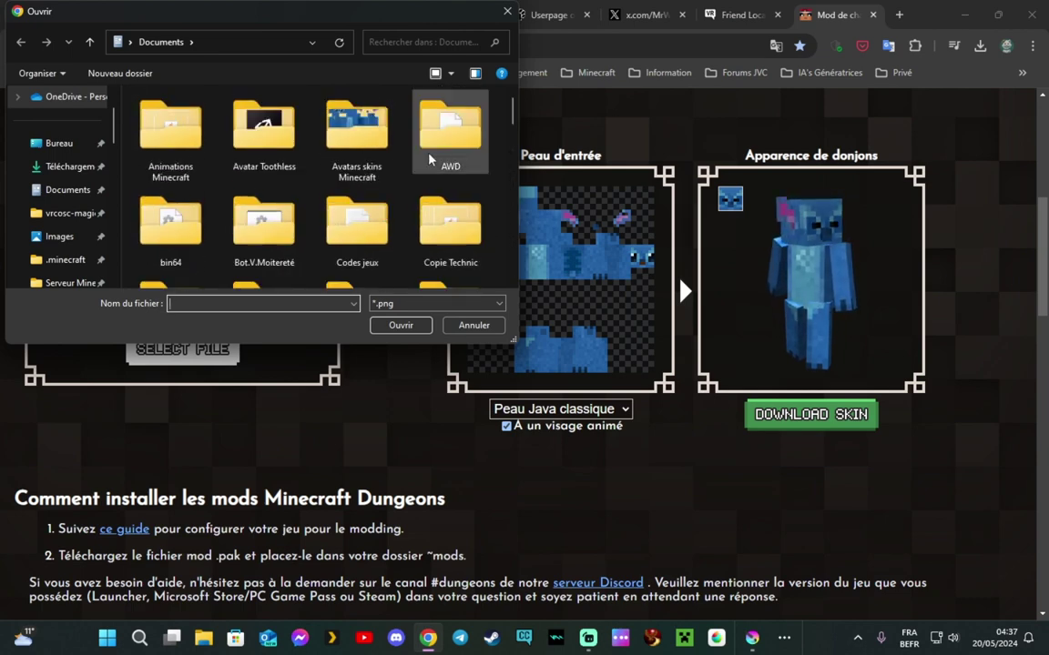
pyautogui.doubleClick(373, 141)
pyautogui.scroll(-5, 401, 182)
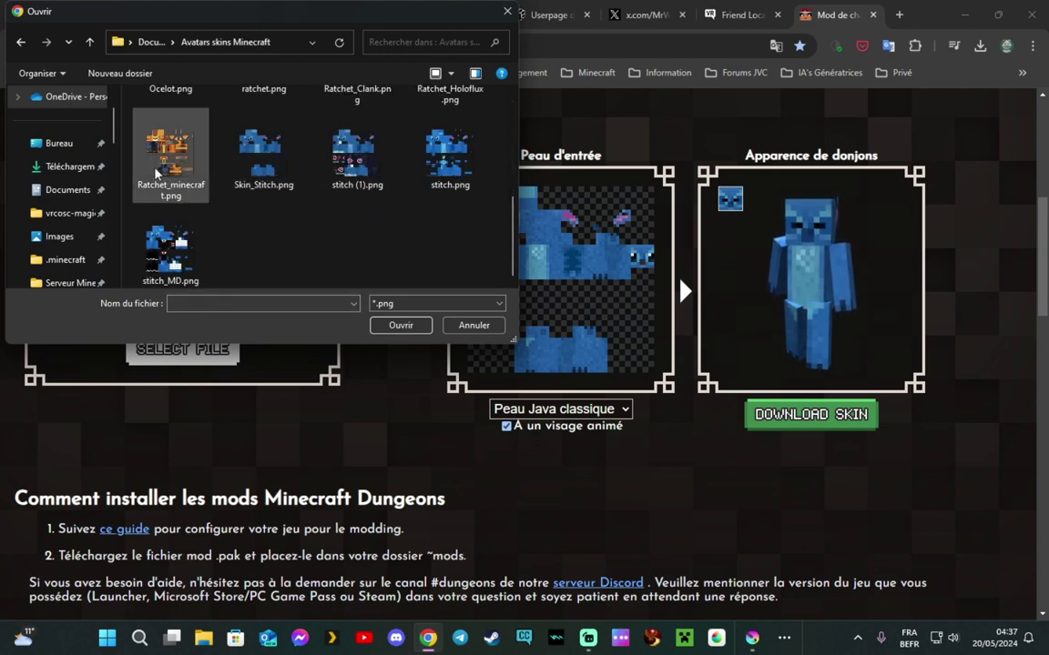
pyautogui.scroll(1, 177, 182)
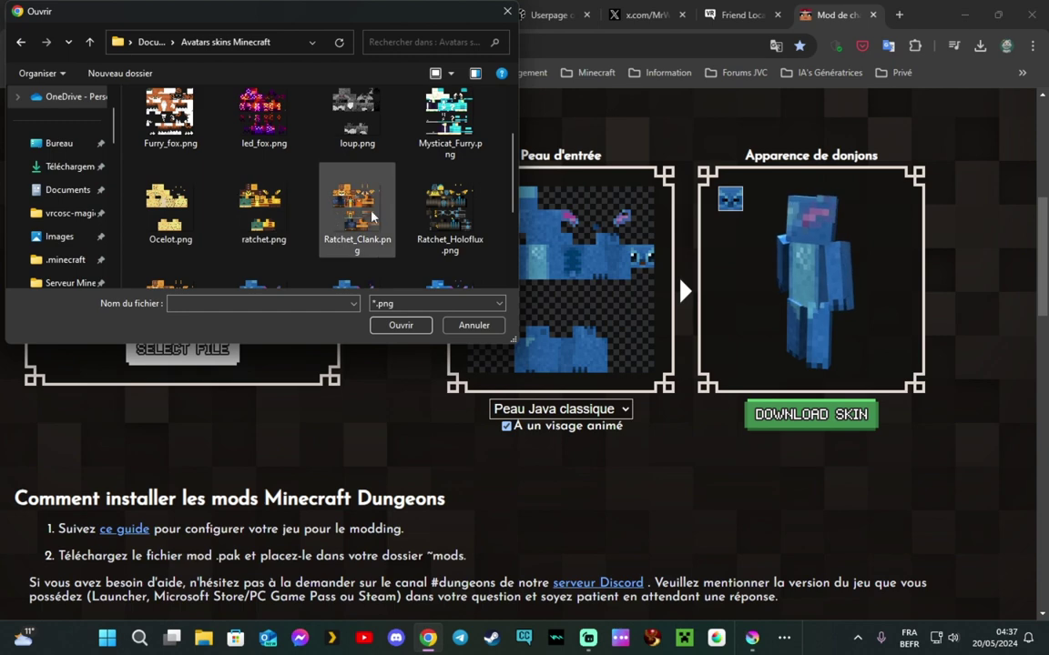
pyautogui.doubleClick(263, 211)
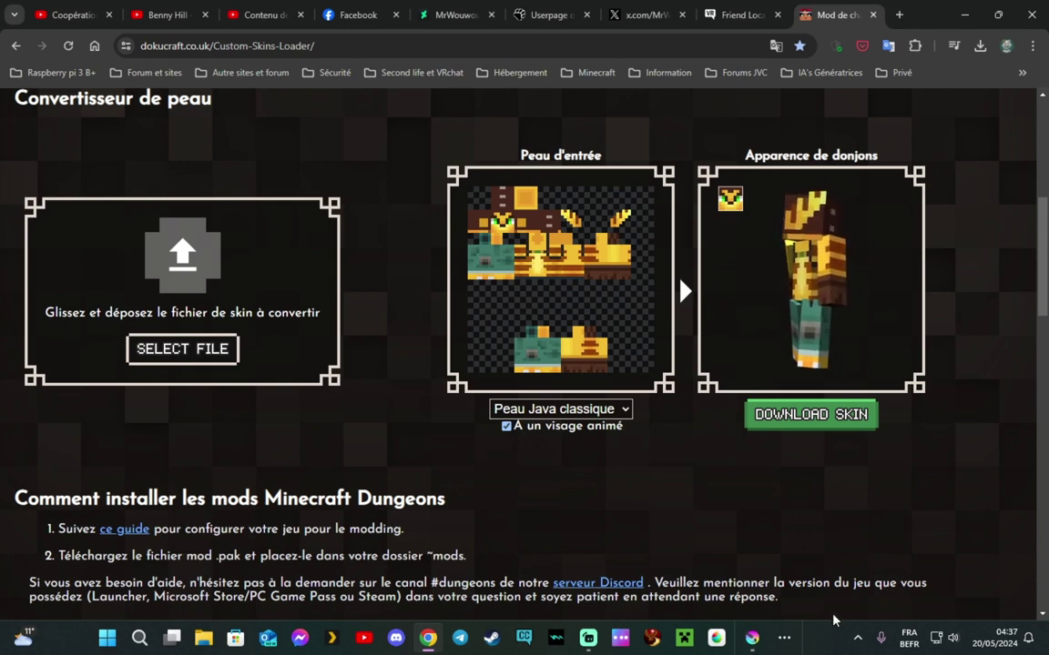
# Switch to Krita and examine the Ratchet.png skin texture.
pyautogui.click(755, 643)
pyautogui.scroll(-5, 755, 541)
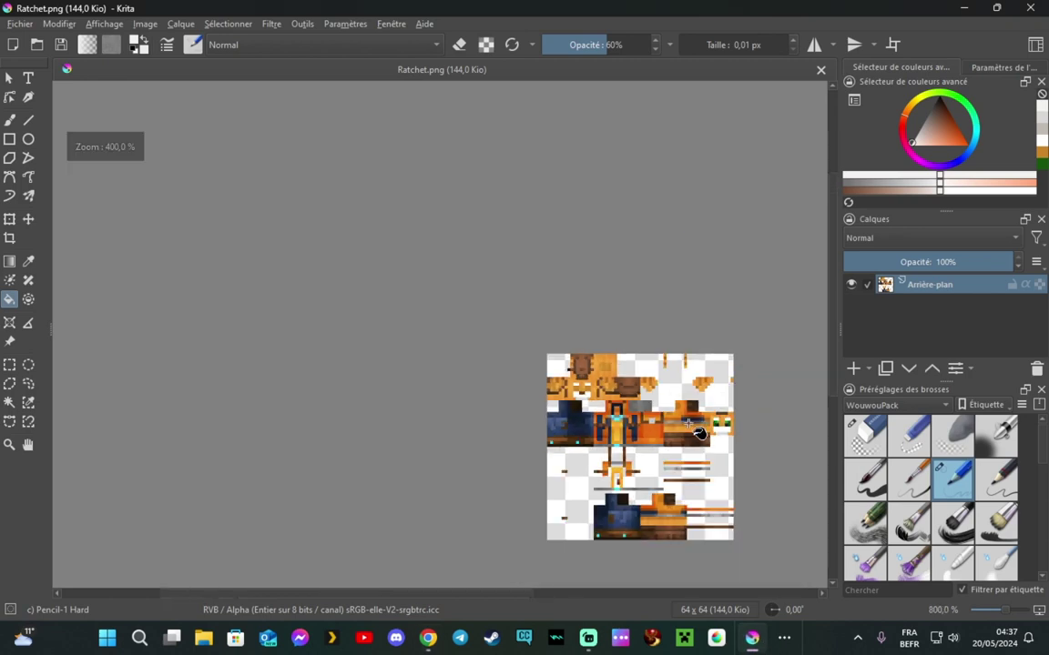
pyautogui.scroll(3, 707, 541)
pyautogui.scroll(-3, 747, 524)
pyautogui.scroll(4, 740, 464)
pyautogui.scroll(-3, 748, 471)
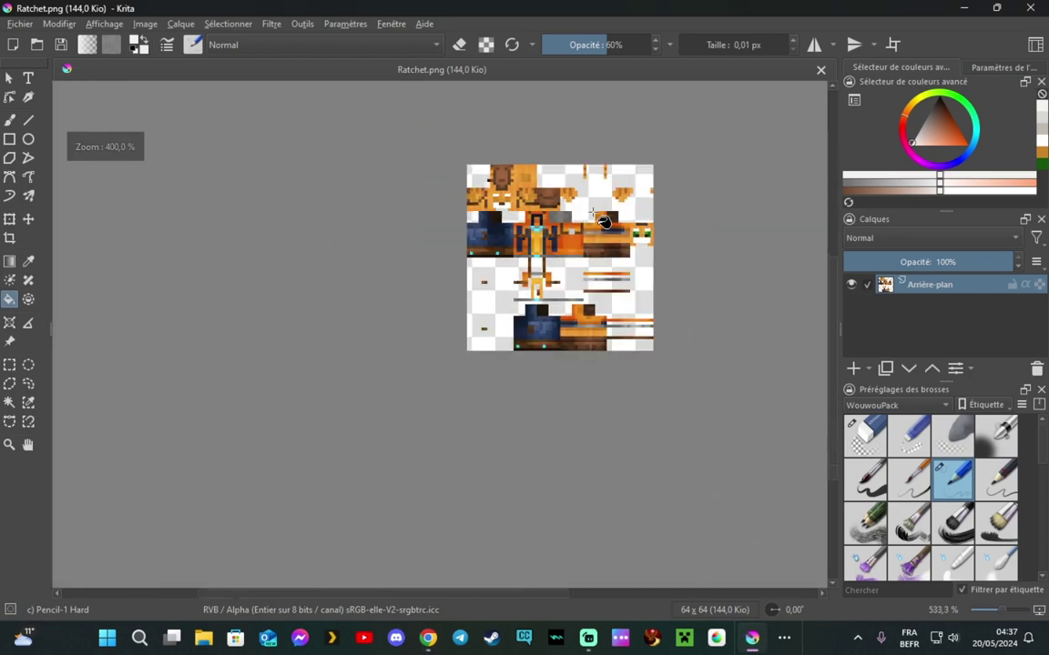
pyautogui.scroll(3, 747, 469)
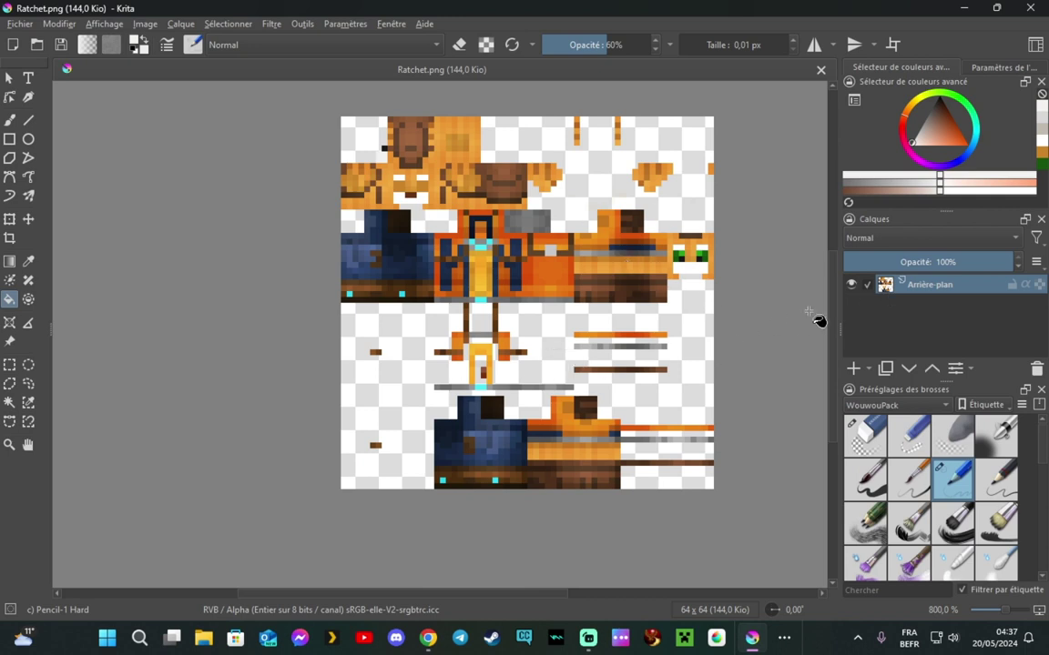
# Add a file layer that loads ratchet.png from the Avatars skins Minecraft folder, without resizing.
pyautogui.click(870, 368)
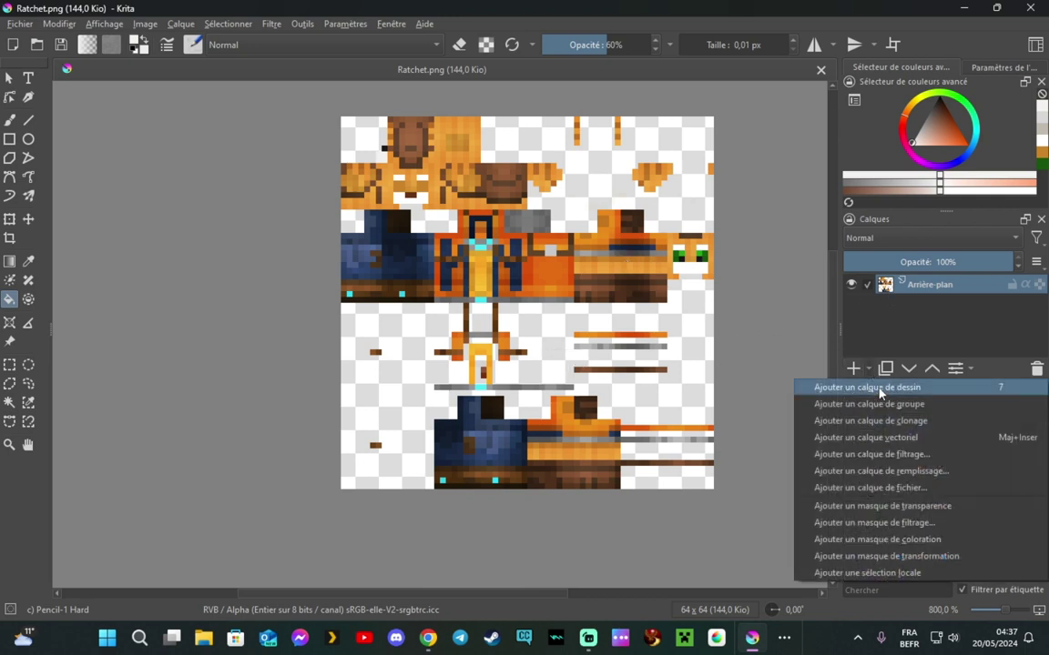
pyautogui.click(897, 492)
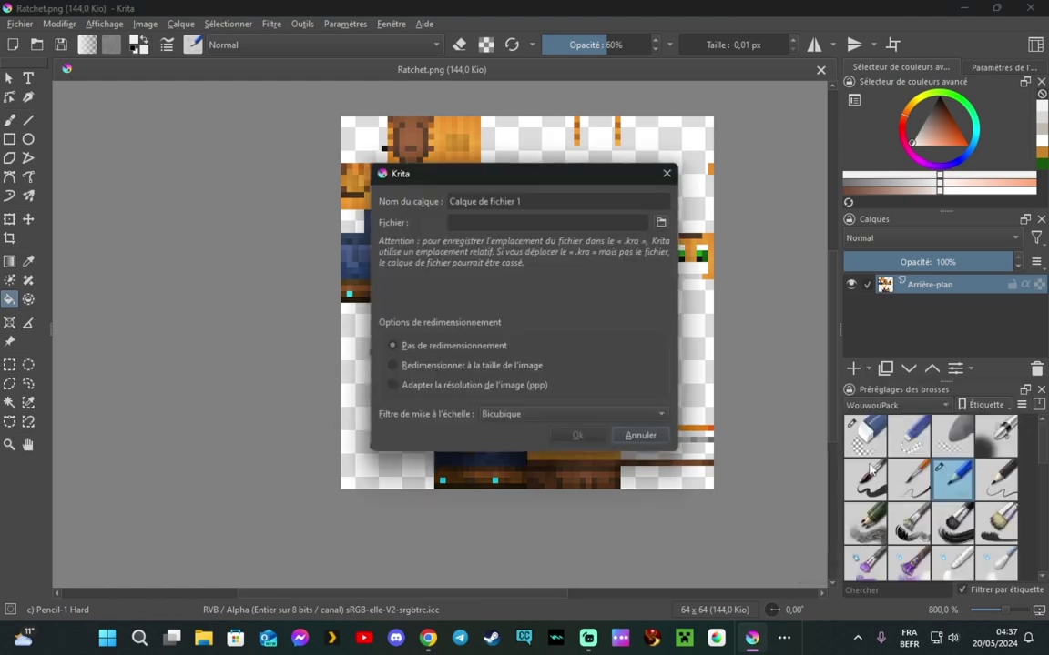
pyautogui.click(661, 223)
pyautogui.scroll(-10, 642, 332)
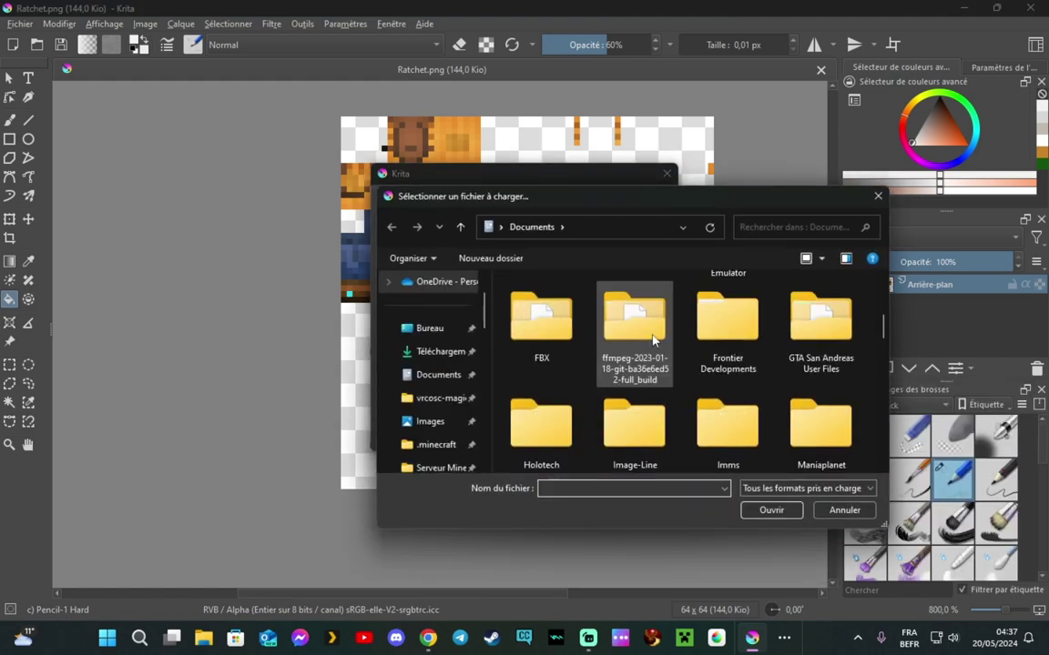
pyautogui.scroll(-5, 652, 340)
pyautogui.scroll(15, 670, 360)
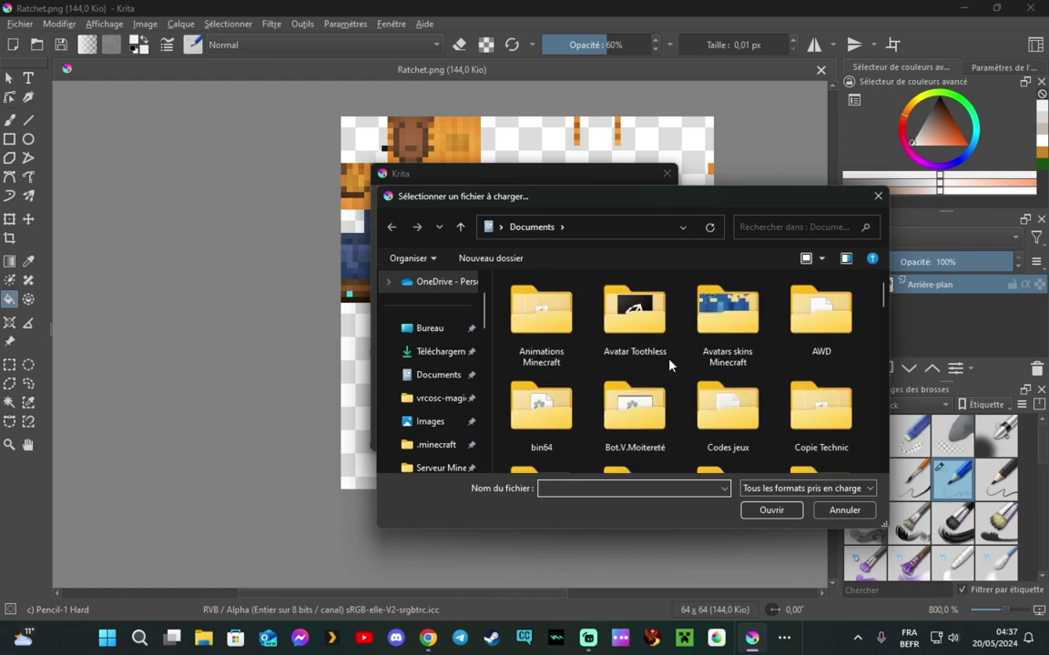
pyautogui.doubleClick(719, 308)
pyautogui.scroll(-5, 682, 391)
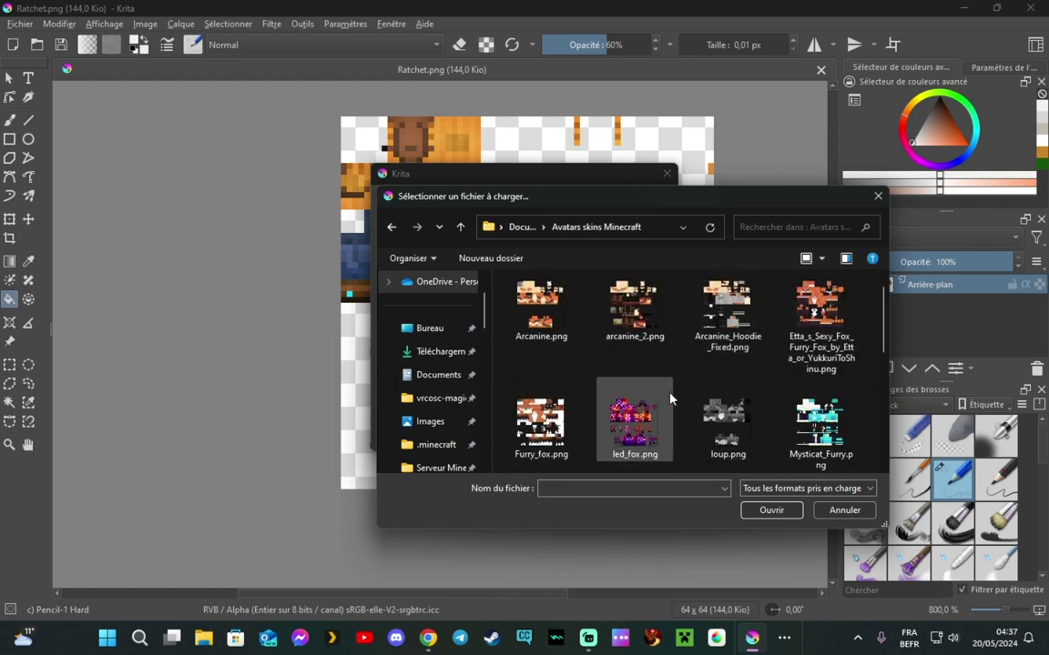
pyautogui.scroll(-1, 678, 409)
pyautogui.scroll(1, 683, 410)
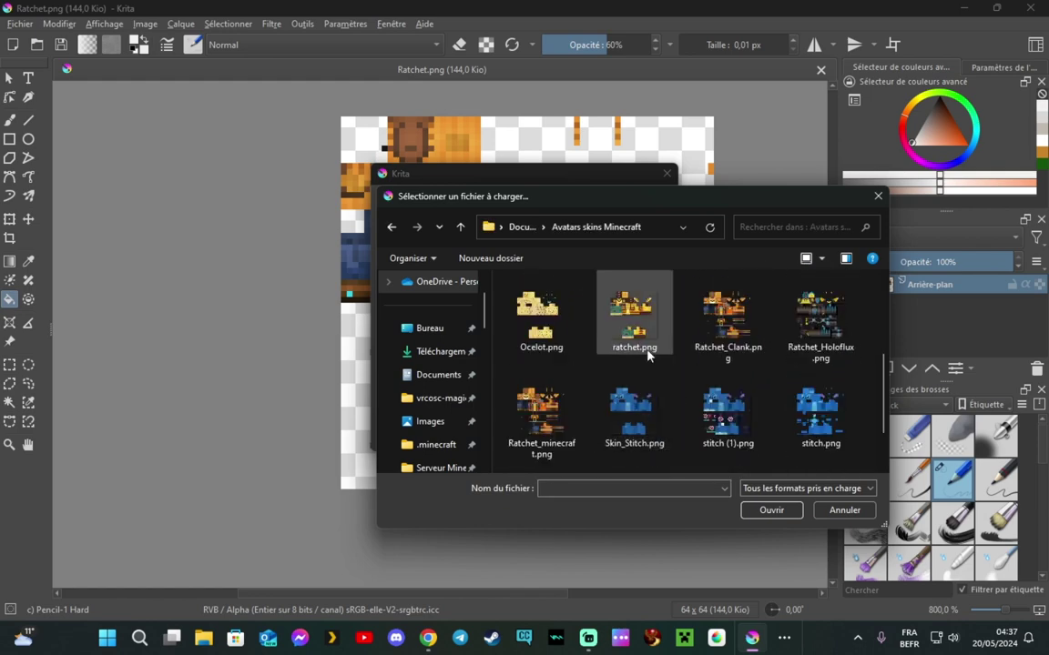
pyautogui.click(621, 309)
pyautogui.doubleClick(622, 310)
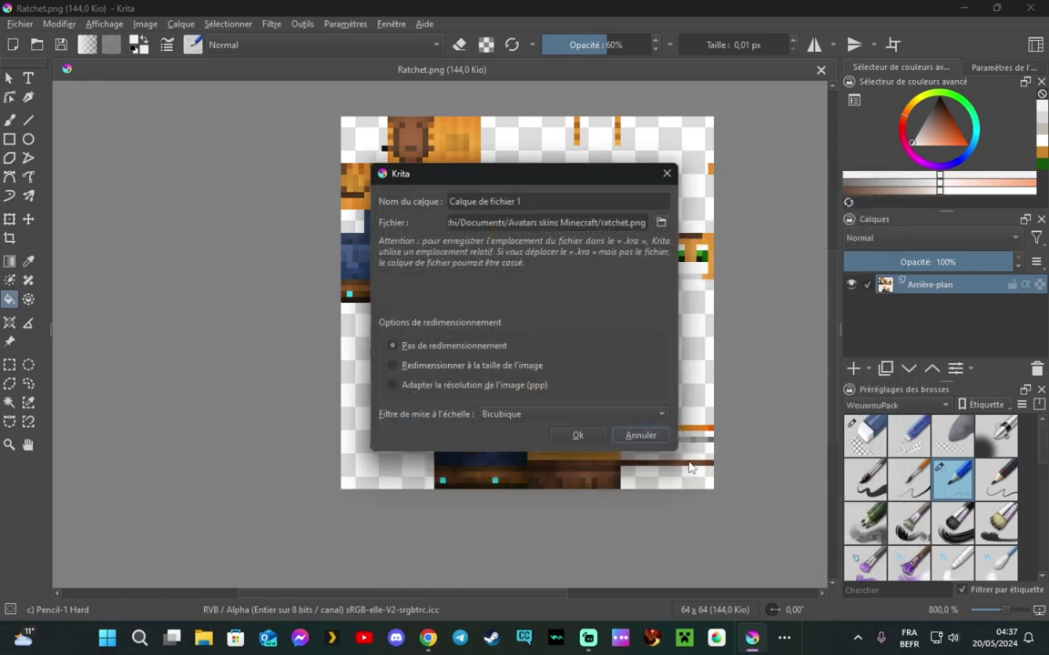
pyautogui.click(581, 436)
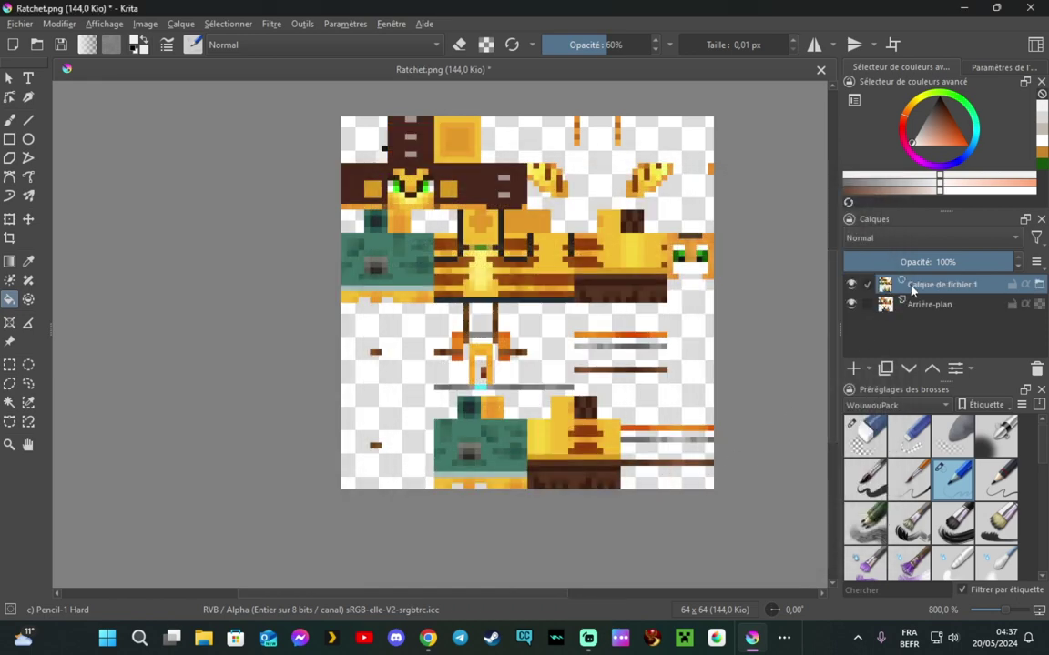
# Add a paint layer above Arrière-plan and merge the file layer down into it.
pyautogui.moveTo(912, 289)
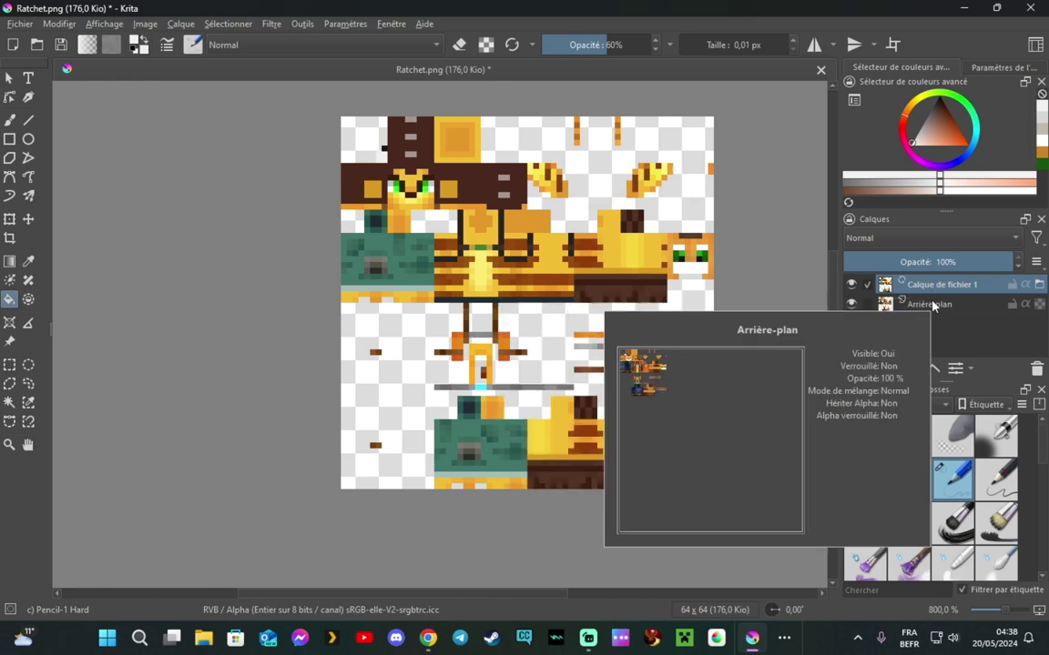
pyautogui.click(931, 302)
pyautogui.click(857, 373)
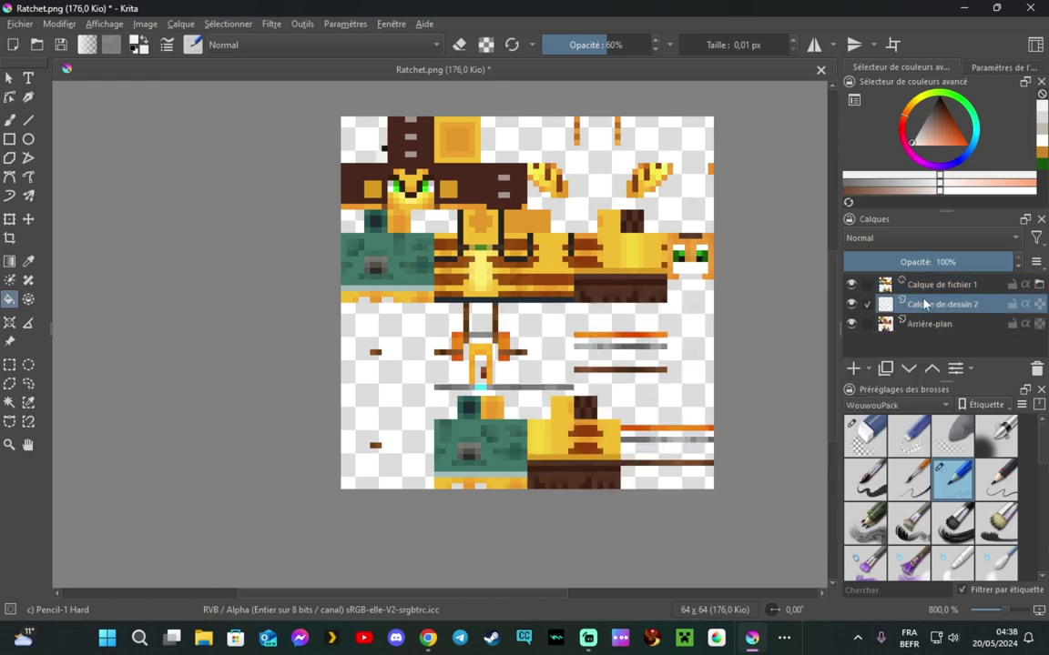
pyautogui.click(917, 281)
pyautogui.rightClick(917, 280)
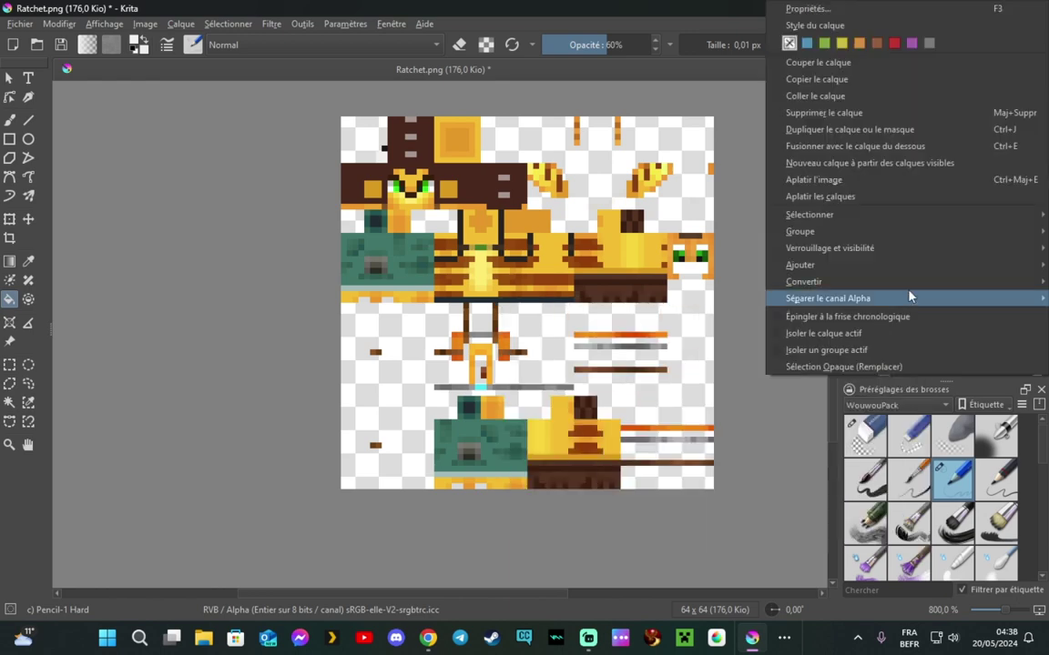
pyautogui.click(856, 147)
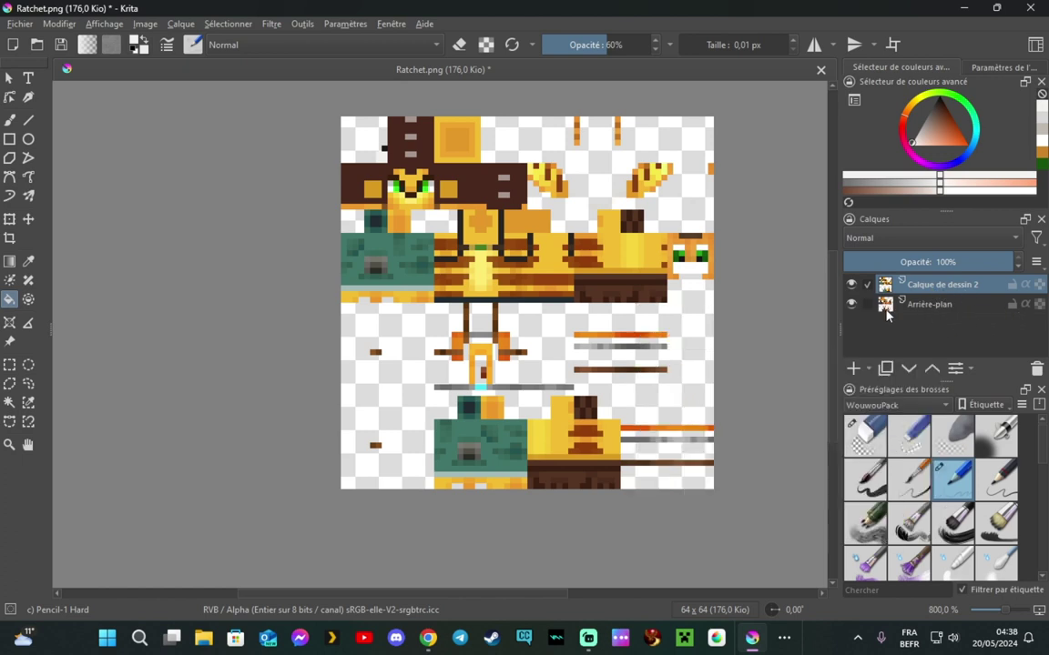
# Compare the two skins by toggling the visibility of the Arrière-plan layer.
pyautogui.click(851, 308)
pyautogui.click(851, 308)
pyautogui.click(851, 308)
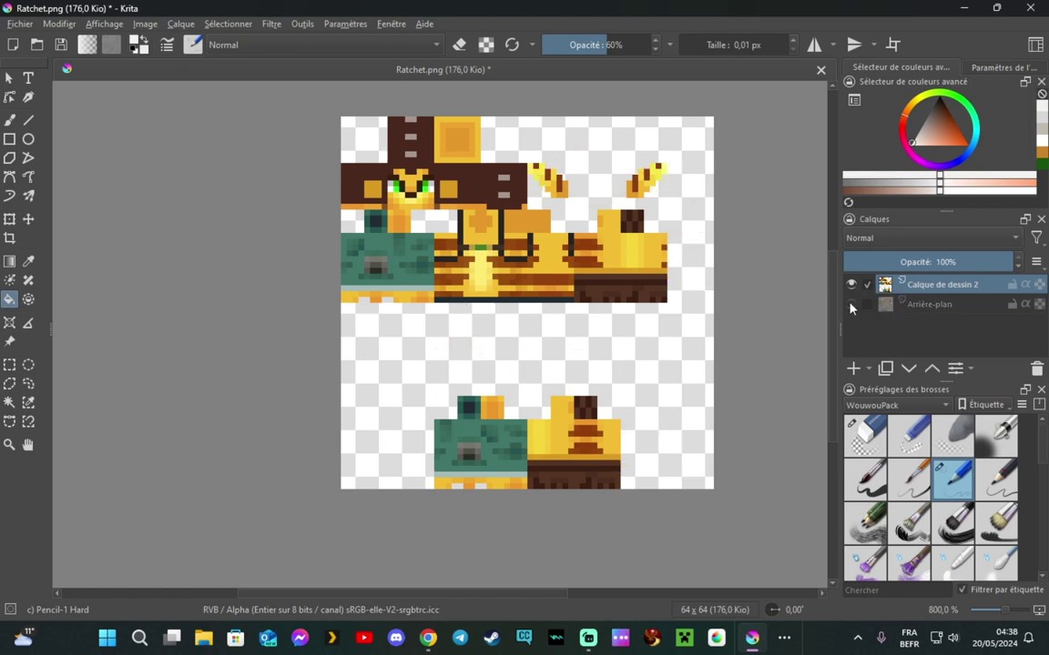
pyautogui.click(851, 308)
pyautogui.click(851, 308)
pyautogui.click(851, 308)
pyautogui.click(851, 307)
pyautogui.click(851, 308)
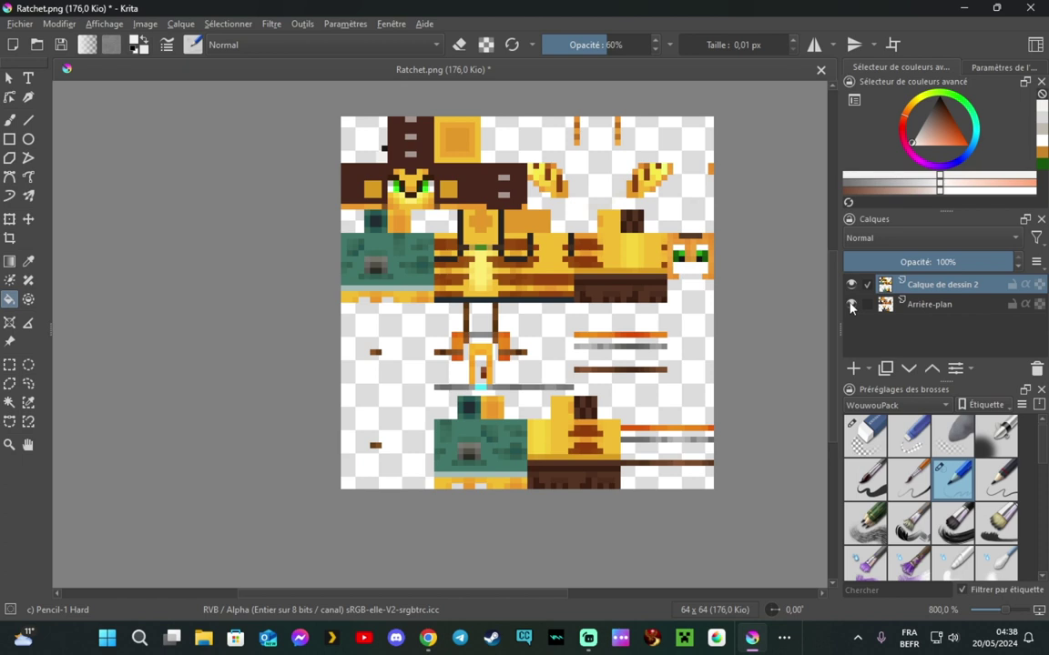
pyautogui.click(851, 308)
pyautogui.click(851, 307)
# Set up the Freehand Brush with the Eraser Circle preset at a size of 10.87 px.
pyautogui.press('/')
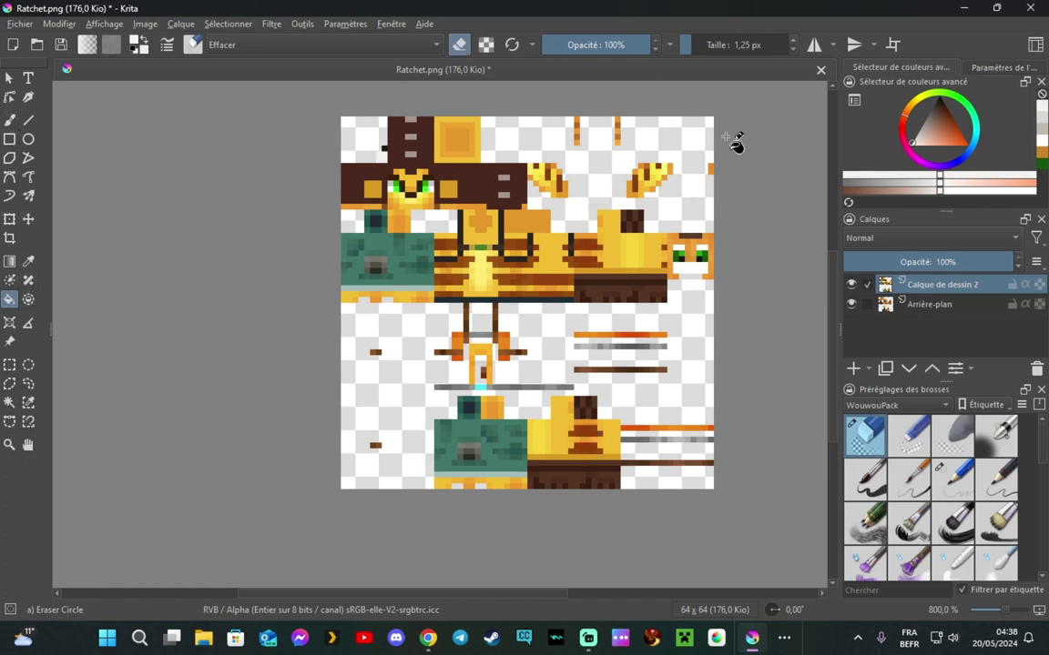
pyautogui.click(992, 440)
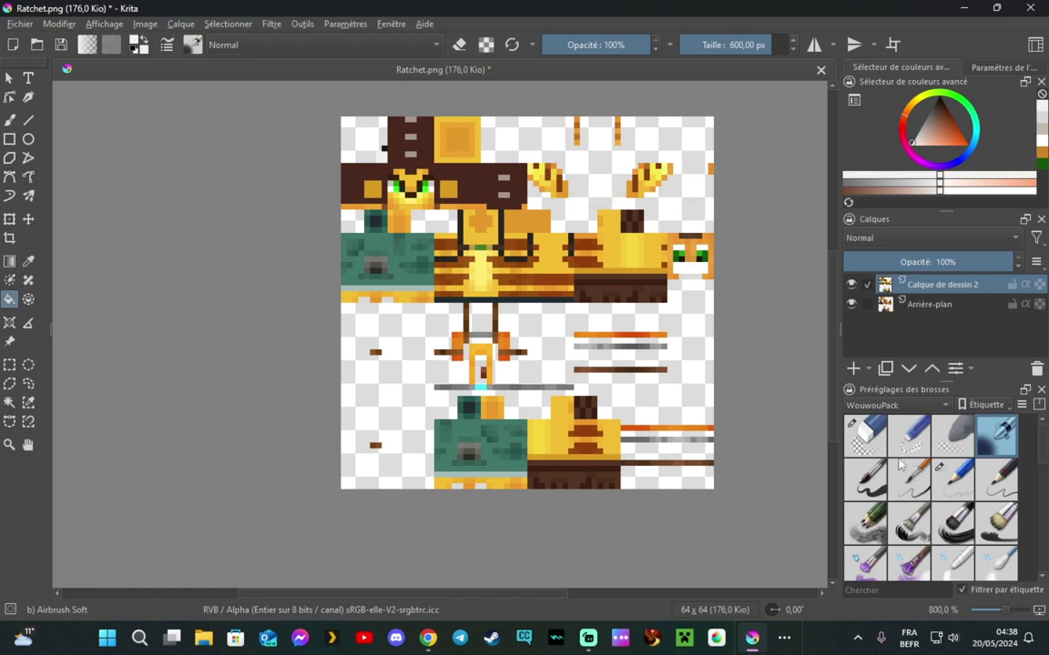
pyautogui.click(870, 435)
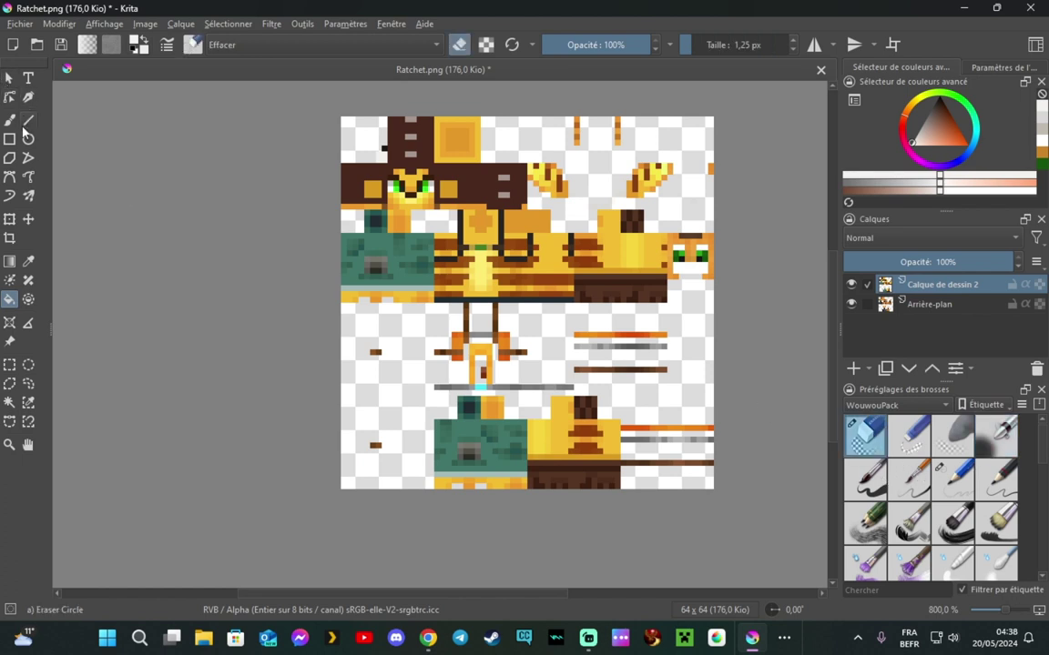
pyautogui.click(18, 124)
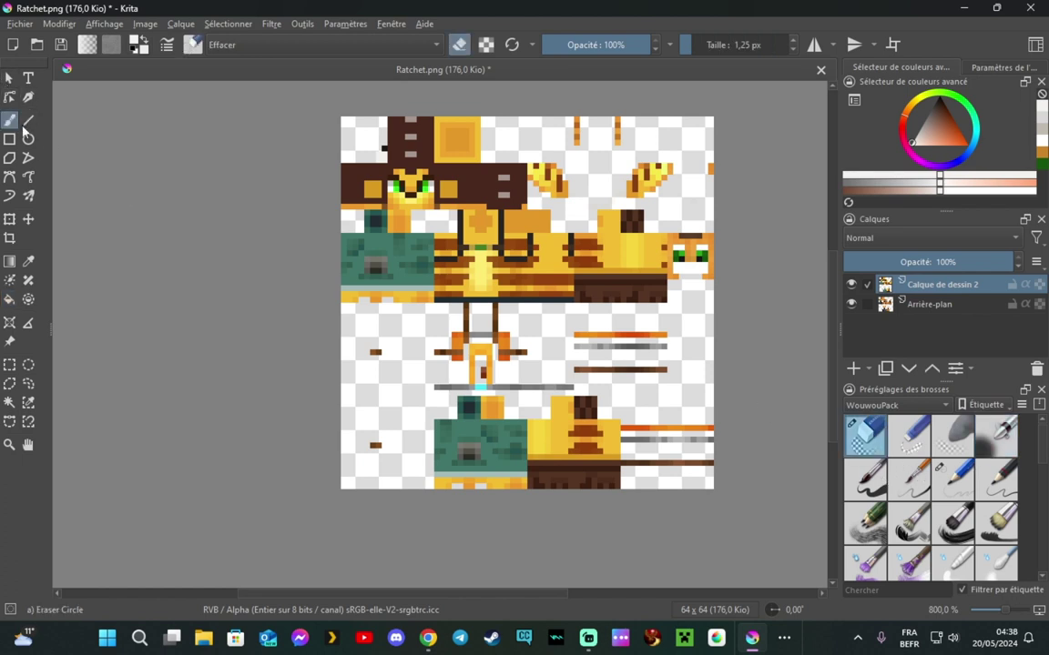
pyautogui.click(701, 36)
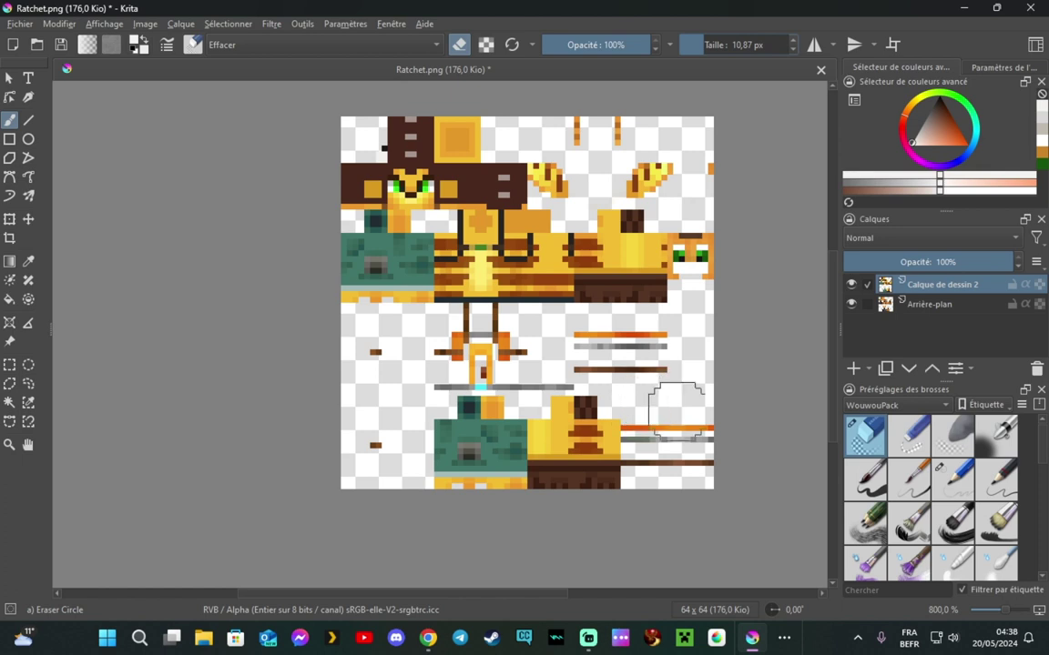
# On the Arrière-plan layer, erase the old skin's leftover strips in the middle and lower areas and the excess pixels around both ears.
pyautogui.moveTo(678, 444)
pyautogui.mouseDown()
pyautogui.moveTo(371, 457)
pyautogui.moveTo(684, 460)
pyautogui.mouseUp()
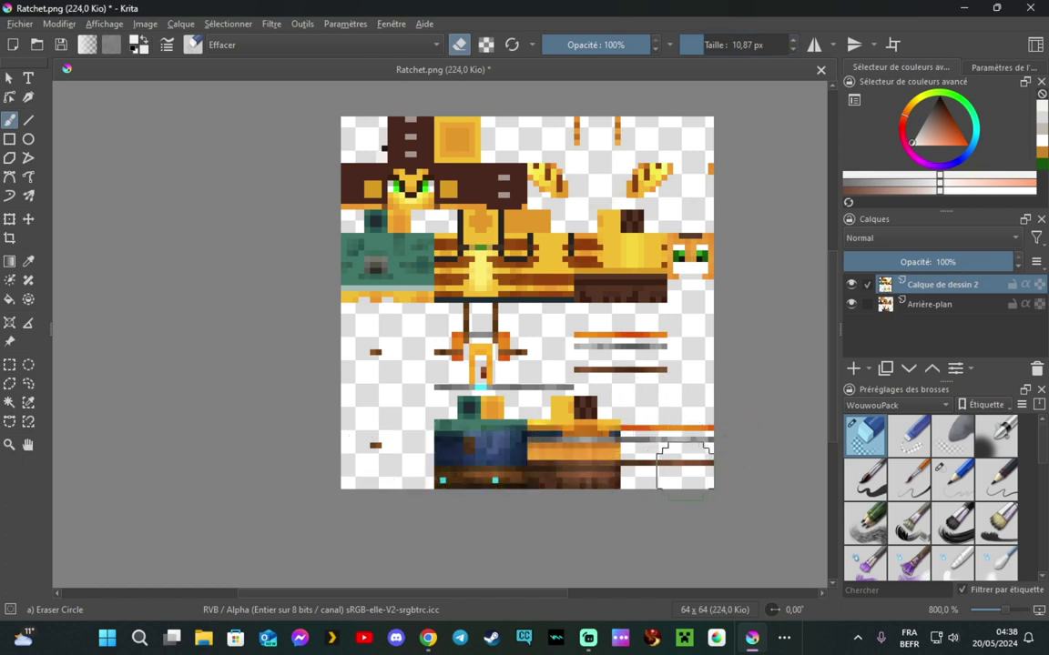
pyautogui.hotkey('ctrl', 'z')
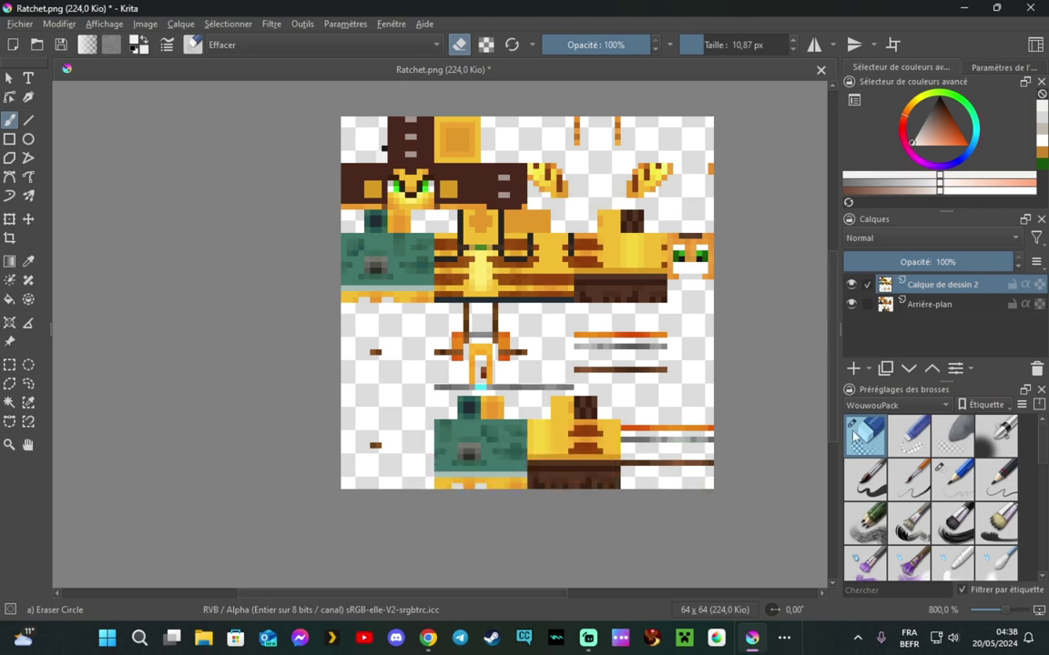
pyautogui.click(948, 300)
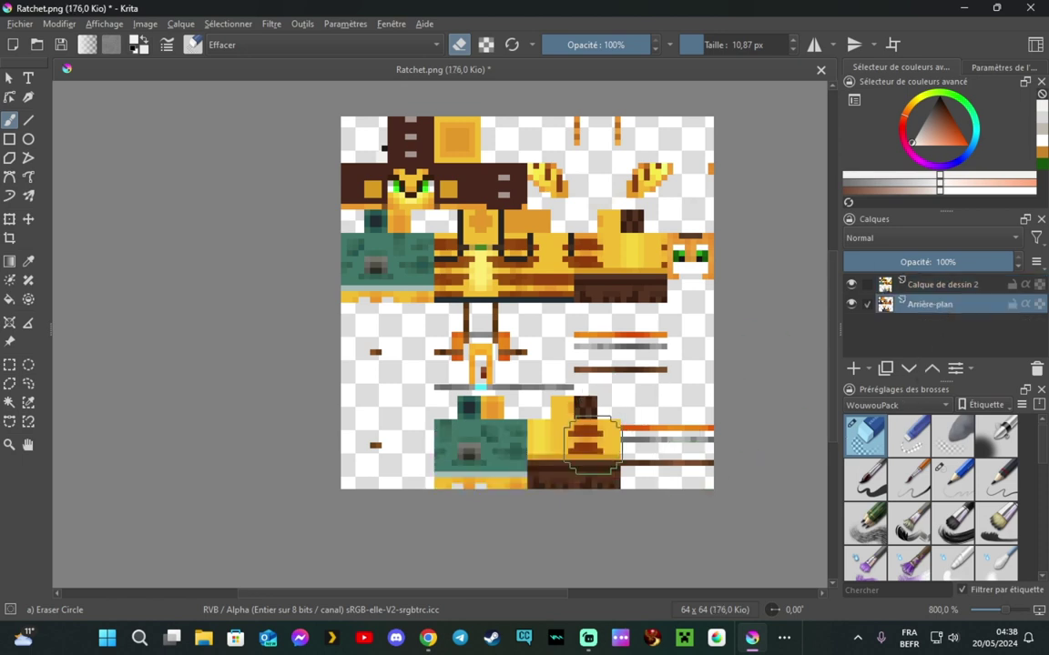
pyautogui.moveTo(533, 400)
pyautogui.mouseDown()
pyautogui.moveTo(351, 469)
pyautogui.moveTo(377, 378)
pyautogui.moveTo(763, 368)
pyautogui.moveTo(415, 364)
pyautogui.moveTo(714, 347)
pyautogui.moveTo(433, 328)
pyautogui.moveTo(550, 316)
pyautogui.moveTo(552, 326)
pyautogui.mouseUp()
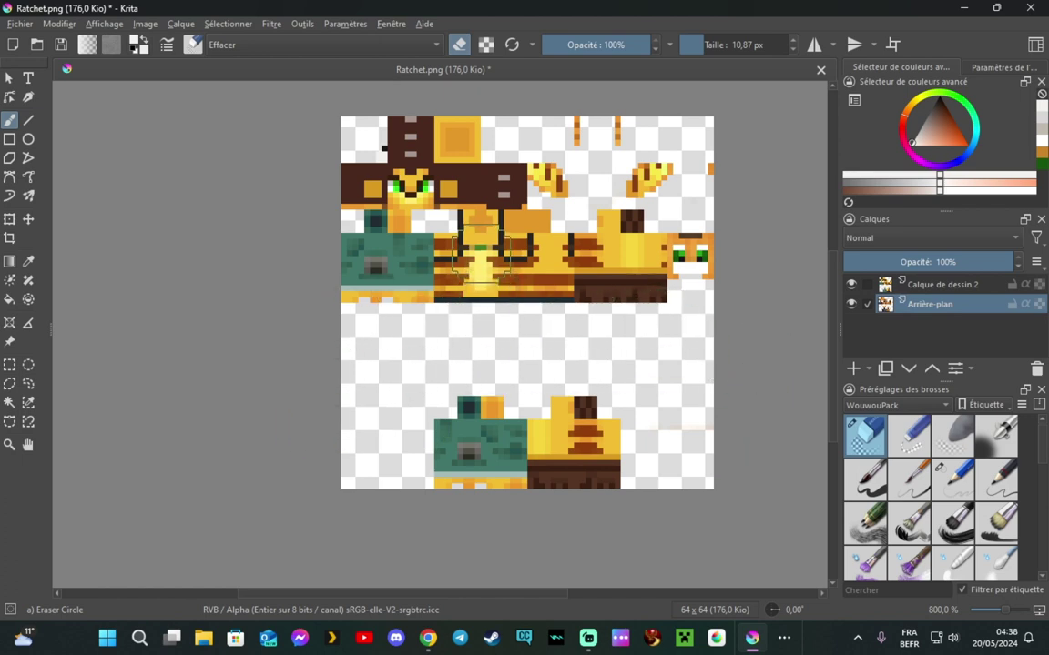
pyautogui.moveTo(564, 171)
pyautogui.mouseDown()
pyautogui.moveTo(704, 161)
pyautogui.moveTo(649, 182)
pyautogui.moveTo(562, 185)
pyautogui.moveTo(724, 148)
pyautogui.moveTo(528, 132)
pyautogui.mouseUp()
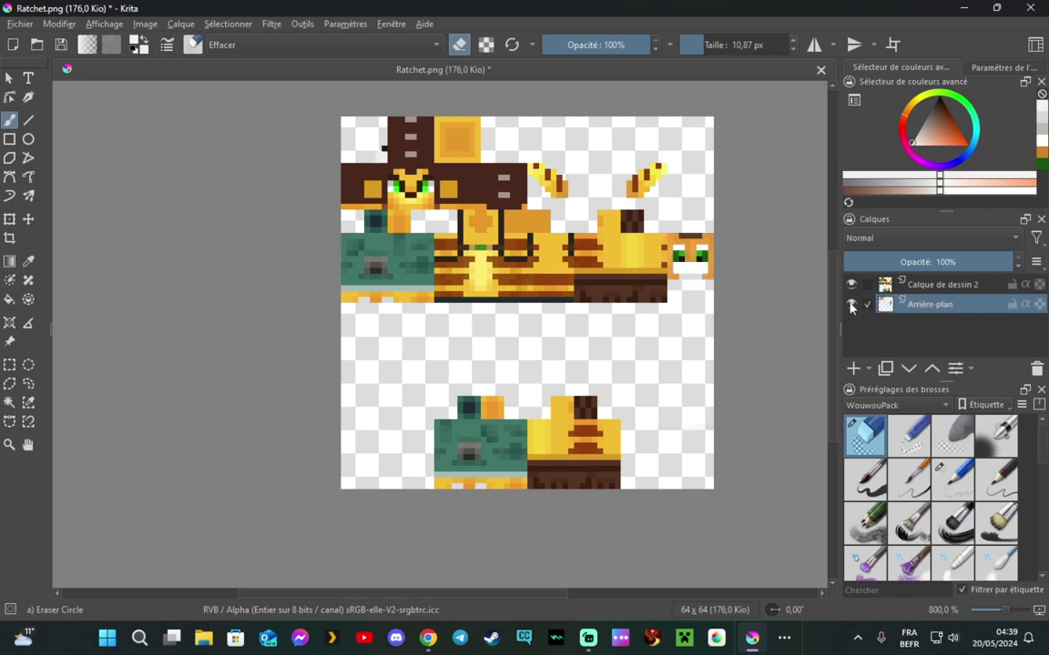
# Try eraser sizes of 4.73 px and 22.41 px around the head and the separate face block.
pyautogui.moveTo(848, 308)
pyautogui.scroll(5, 364, 160)
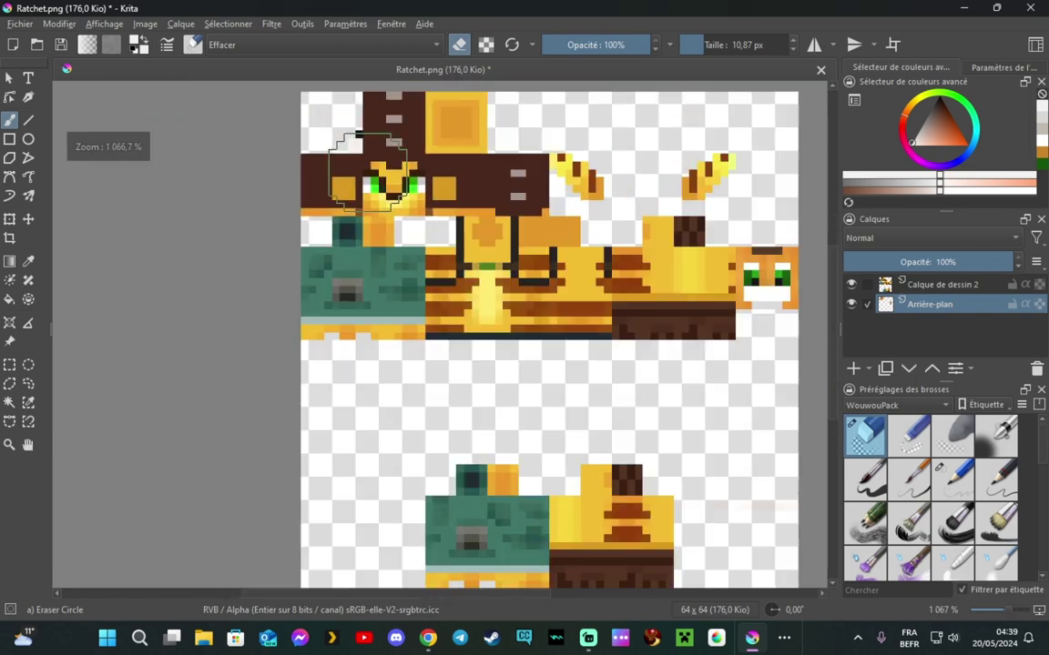
pyautogui.scroll(-2, 342, 173)
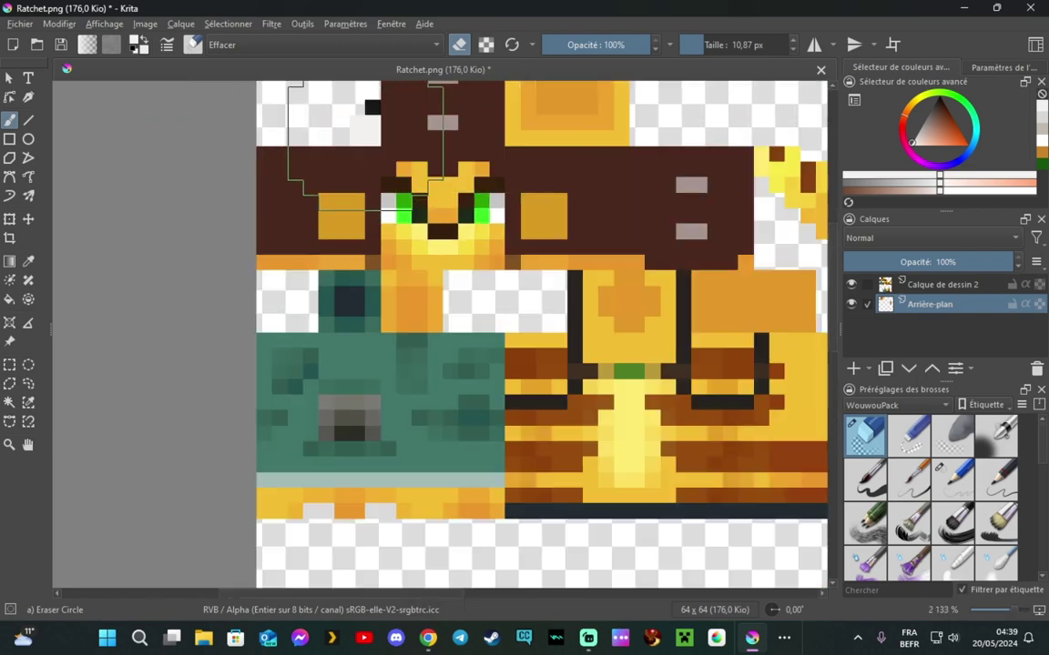
pyautogui.moveTo(695, 44); pyautogui.dragTo(628, 42)
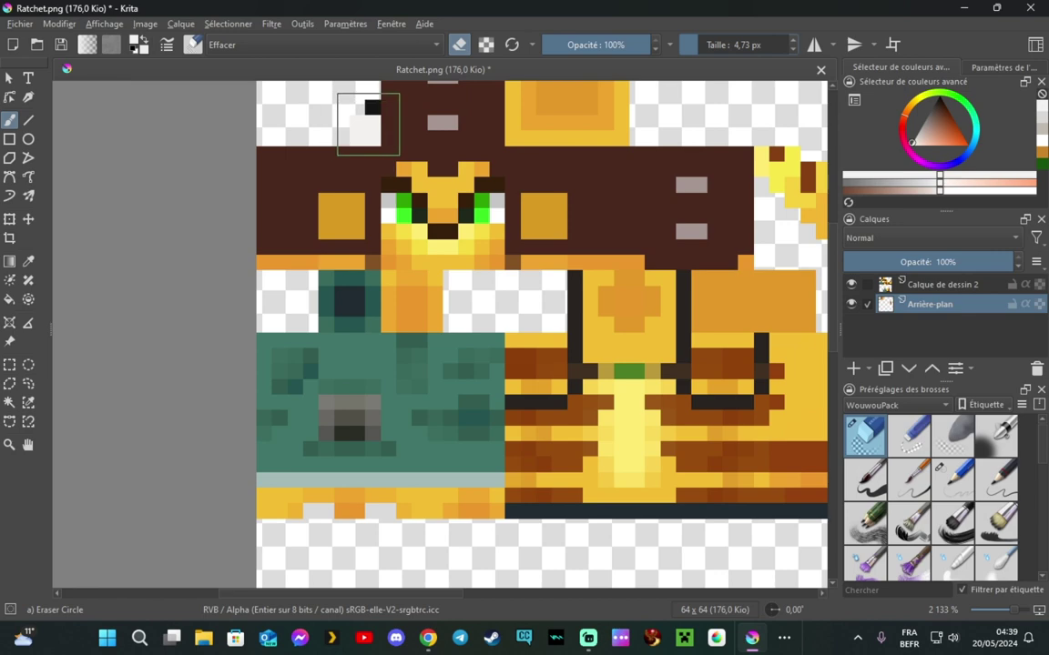
pyautogui.scroll(-2, 368, 124)
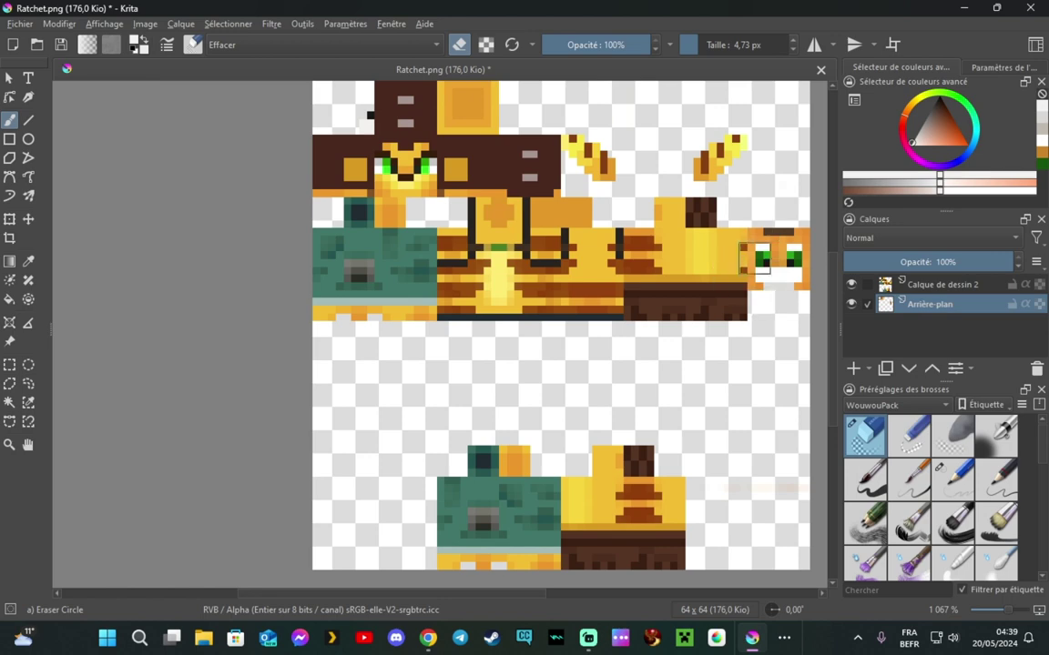
pyautogui.scroll(5, 705, 37)
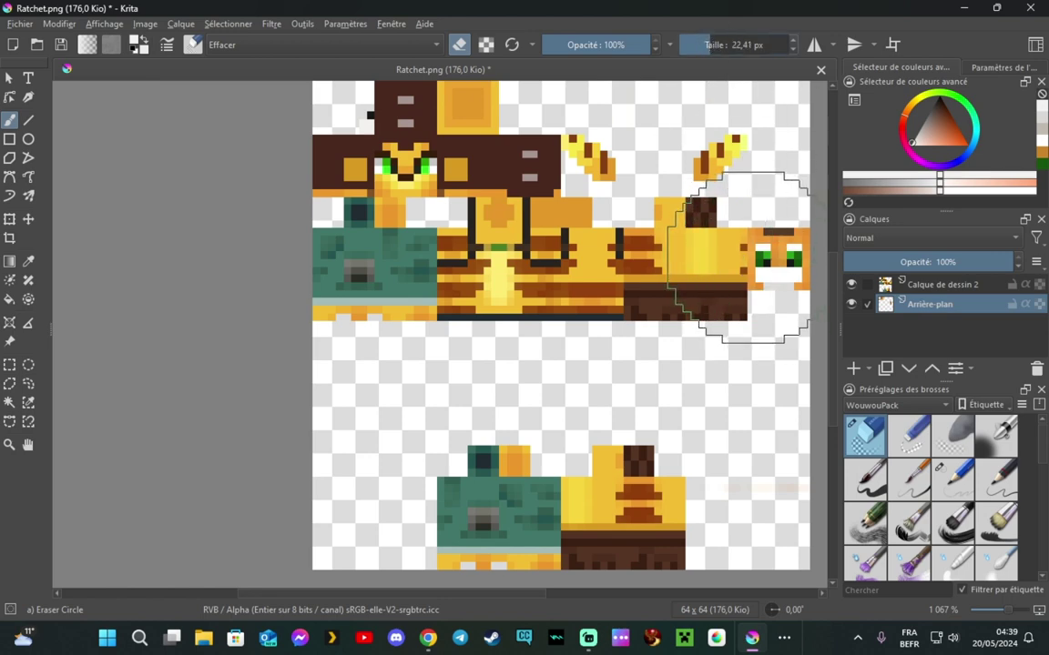
pyautogui.scroll(-1, 710, 273)
pyautogui.scroll(1, 707, 228)
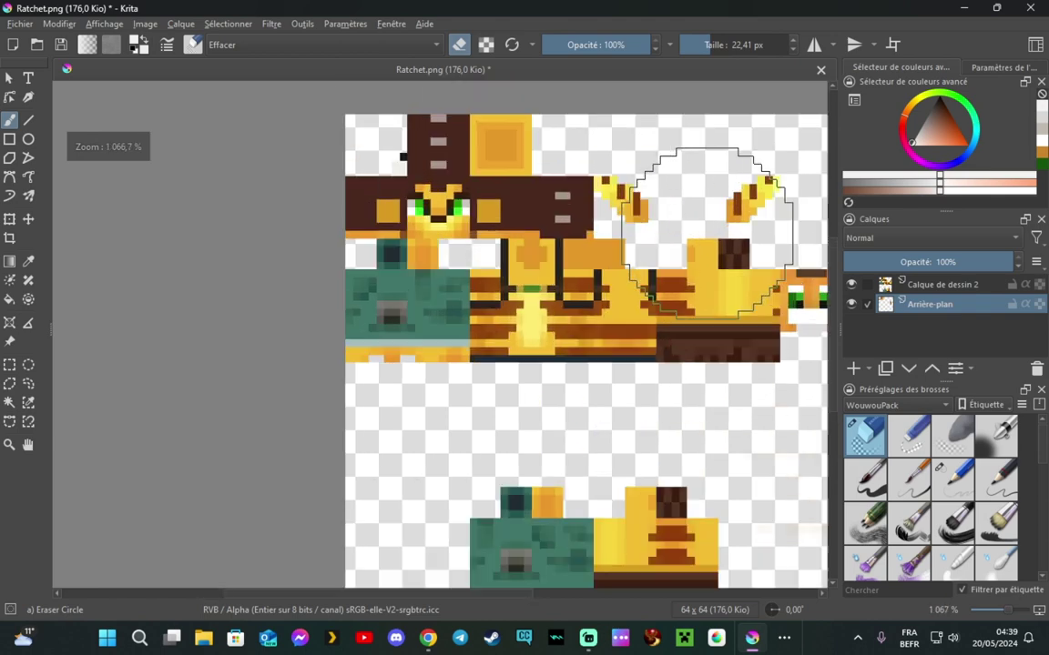
# Merge the Calque de dessin 2 layer down into Arrière-plan and check the combined skin.
pyautogui.rightClick(950, 286)
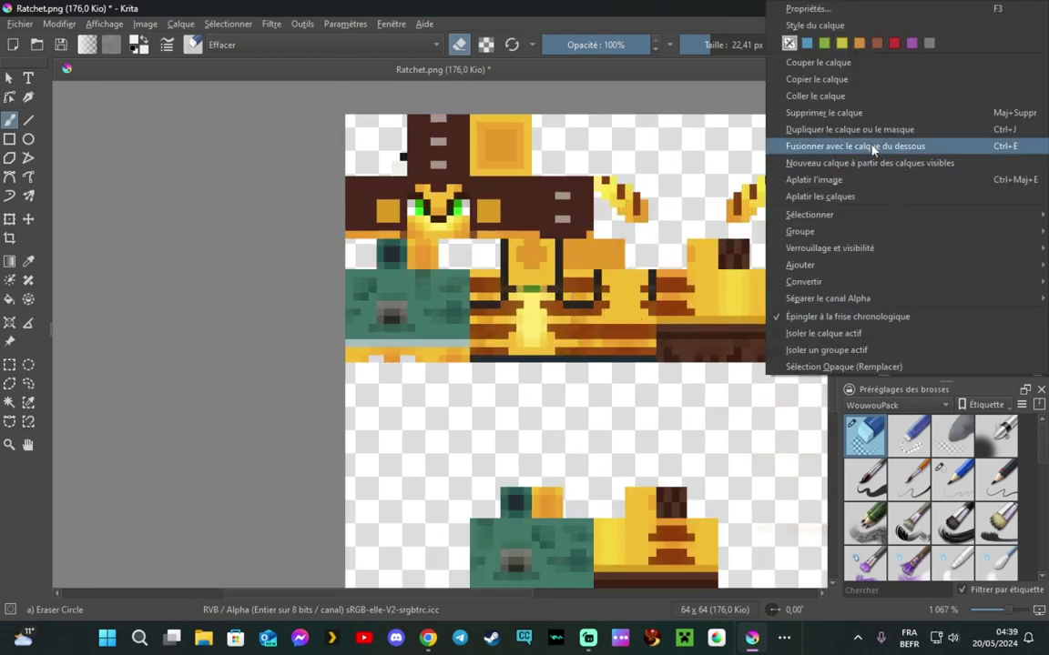
pyautogui.click(872, 148)
pyautogui.scroll(-1, 729, 291)
pyautogui.scroll(1, 742, 278)
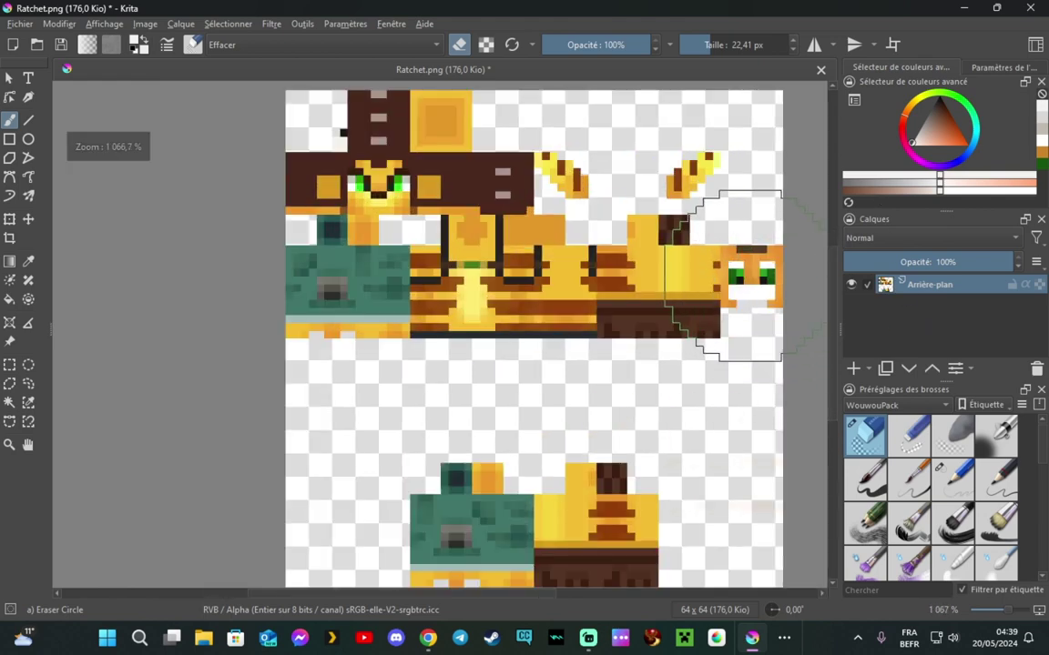
pyautogui.scroll(-3, 378, 200)
pyautogui.scroll(4, 327, 186)
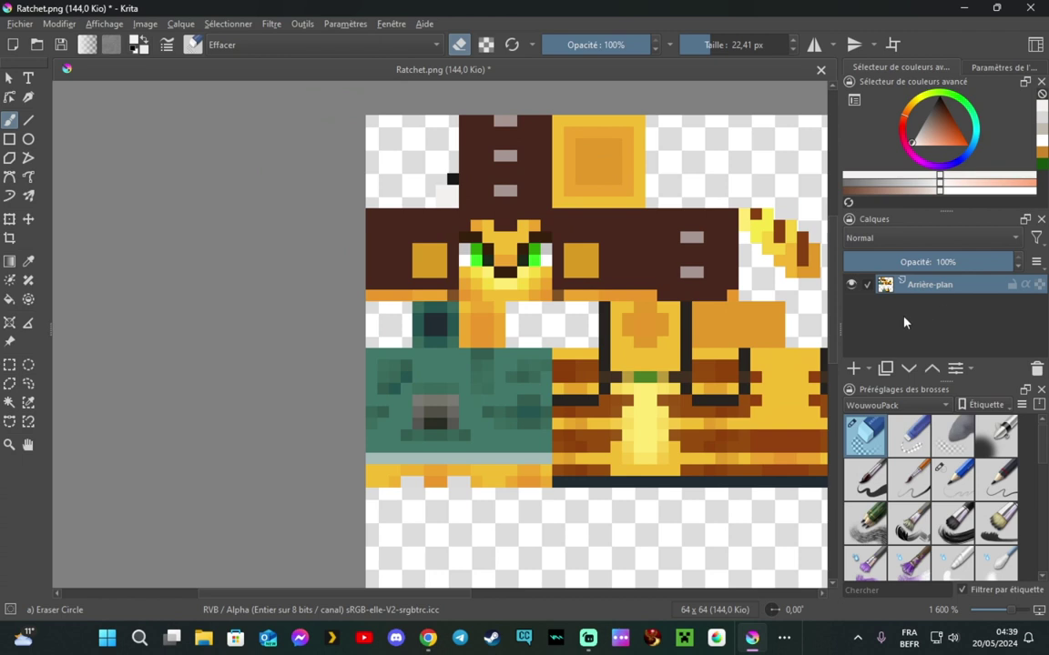
pyautogui.scroll(-3, 728, 355)
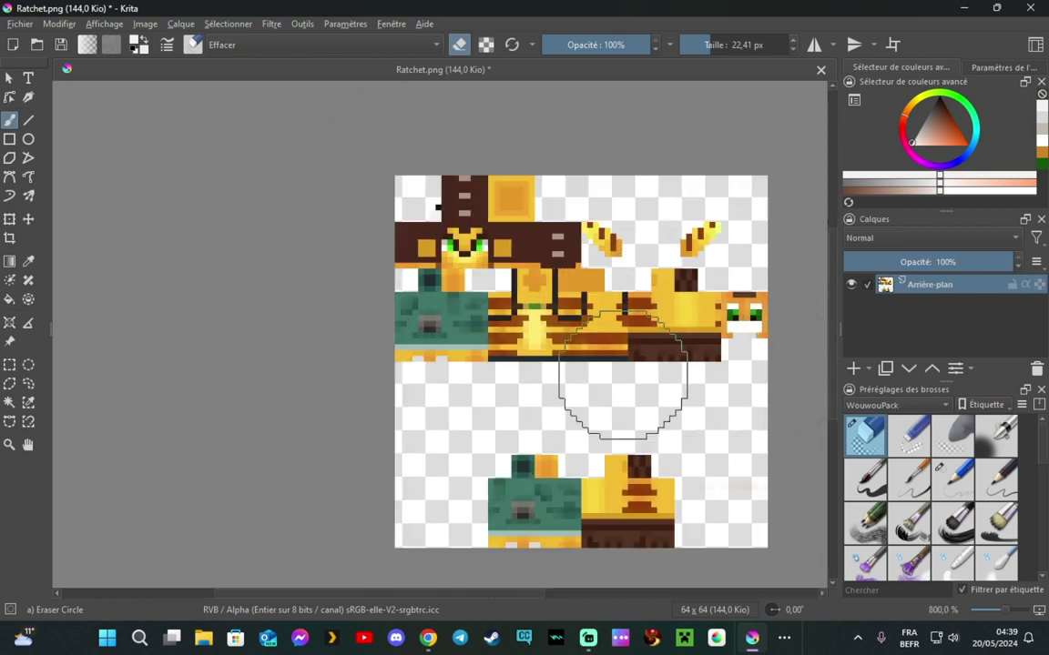
# Make an 8 × 8 px rectangular selection around the face on the head and cut it to a new layer.
pyautogui.click(10, 365)
pyautogui.scroll(3, 419, 260)
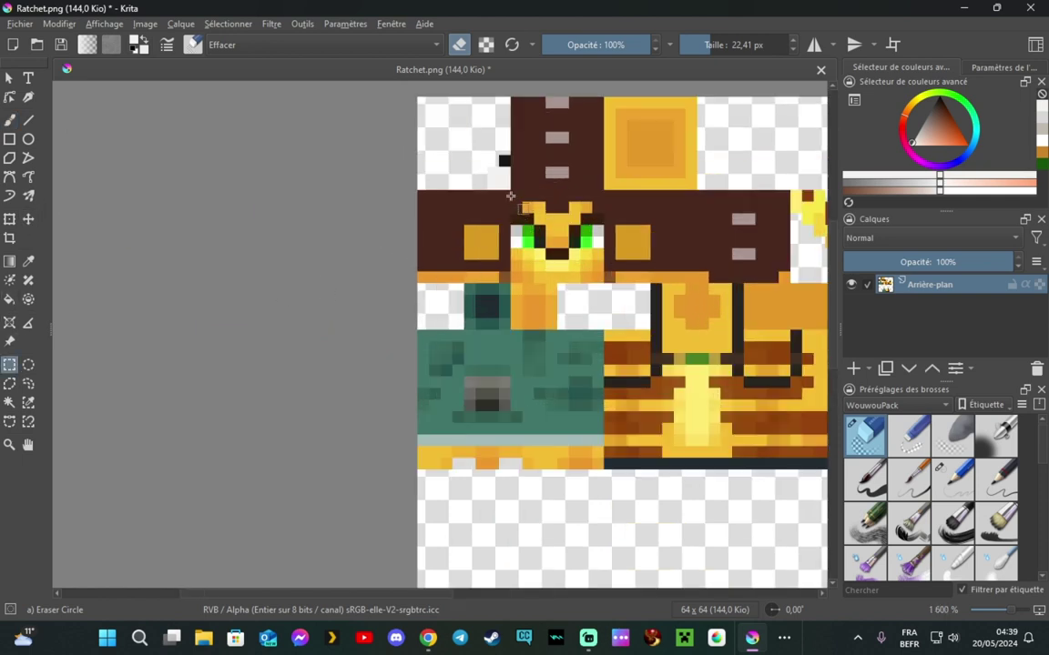
pyautogui.moveTo(511, 192); pyautogui.dragTo(603, 284)
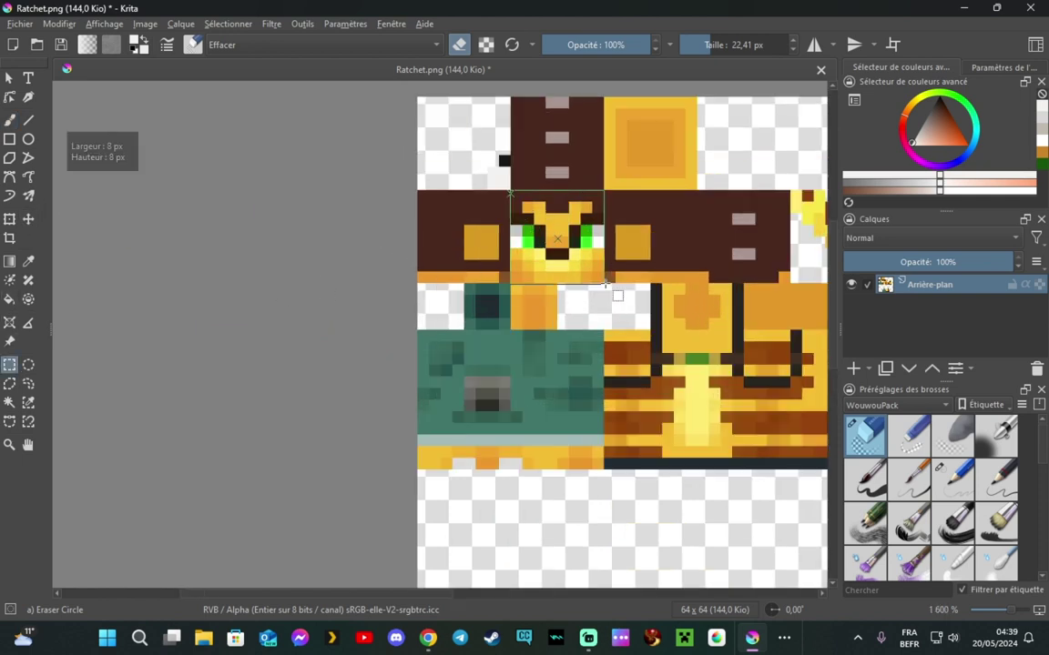
pyautogui.rightClick(576, 243)
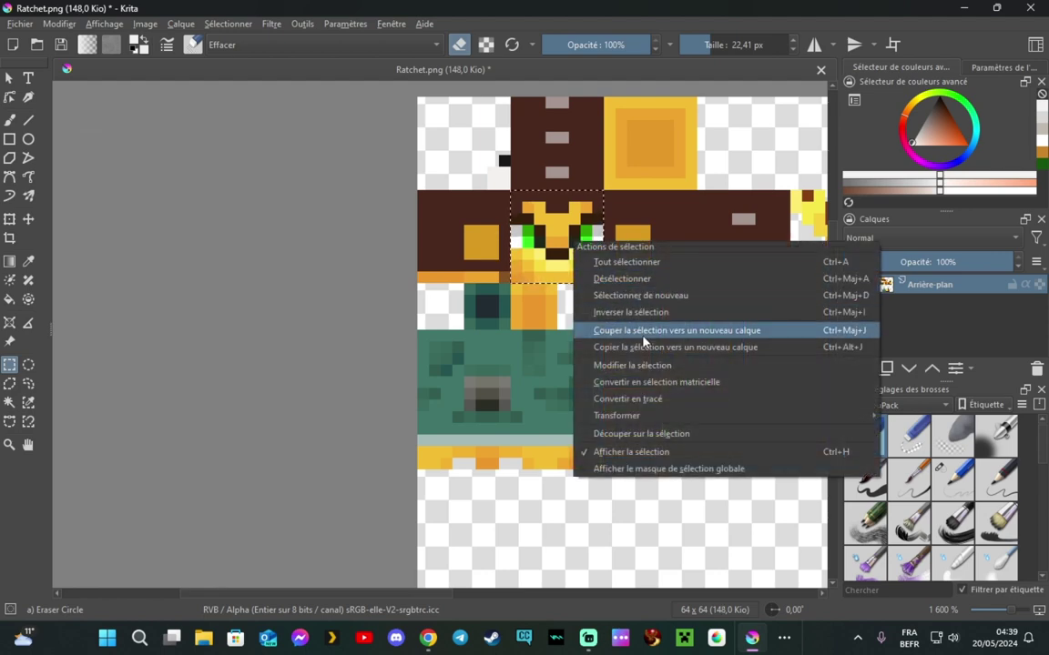
pyautogui.click(690, 339)
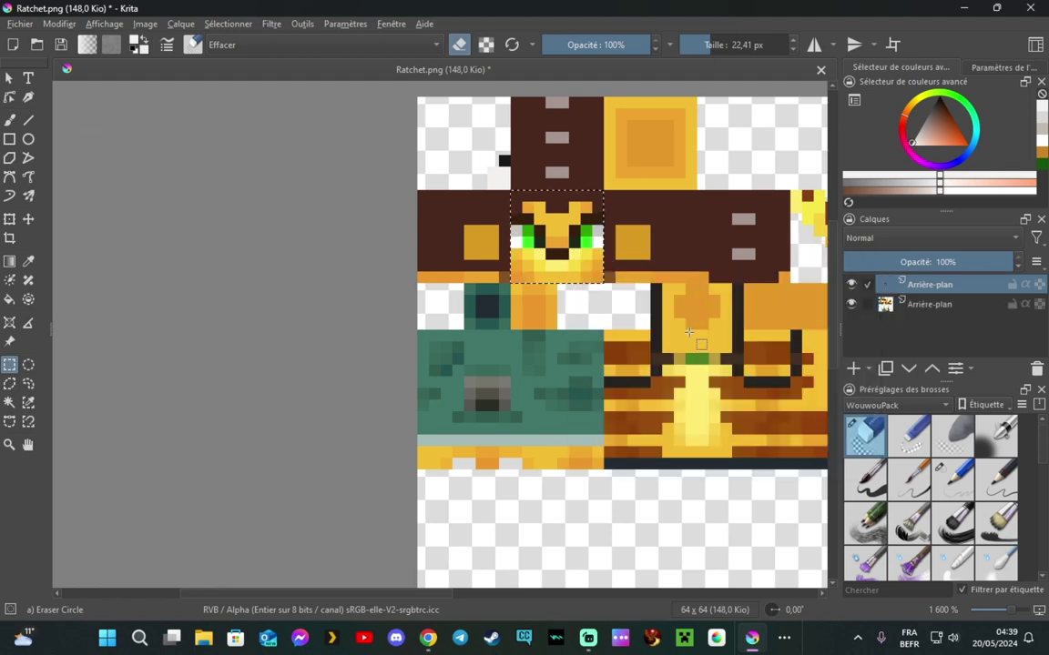
# Duplicate the new face layer and clear the selection.
pyautogui.scroll(-4, 637, 291)
pyautogui.scroll(4, 719, 310)
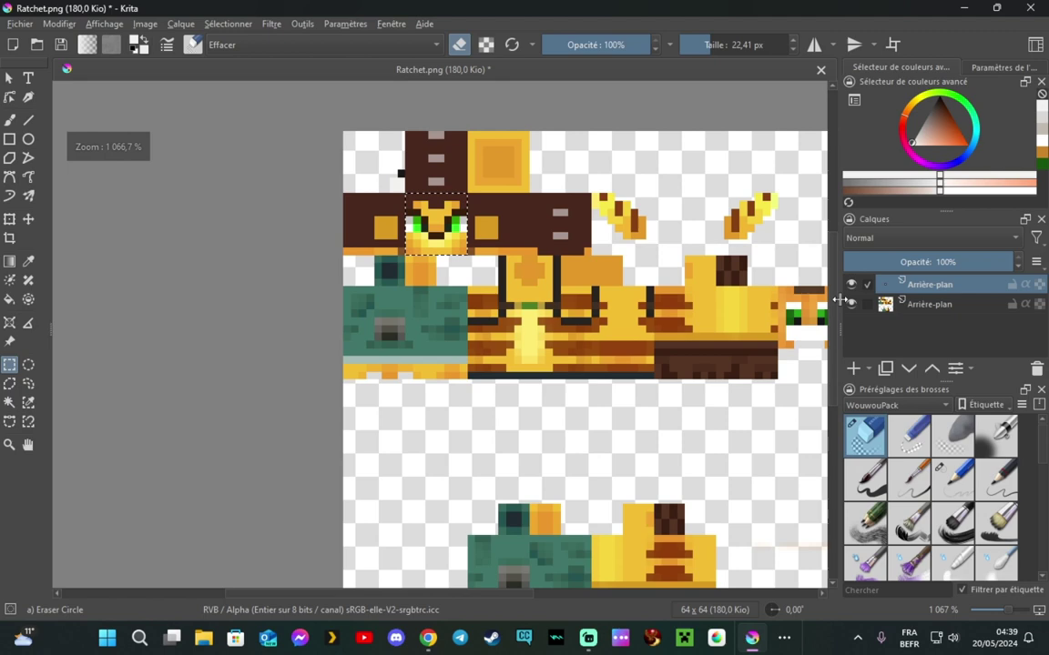
pyautogui.rightClick(911, 284)
pyautogui.click(849, 136)
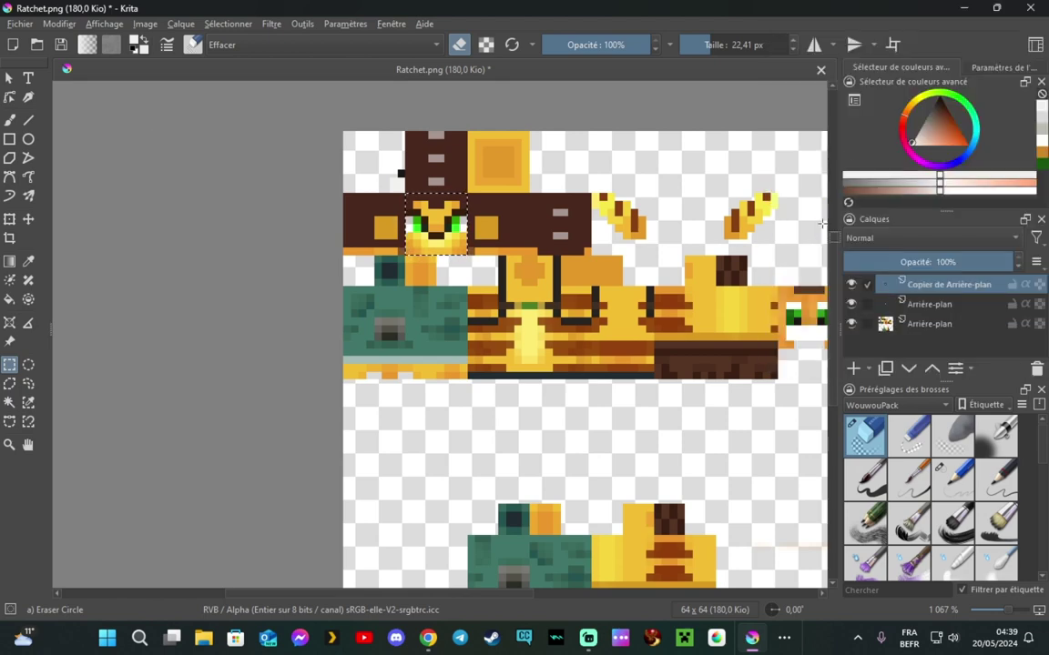
pyautogui.click(332, 281)
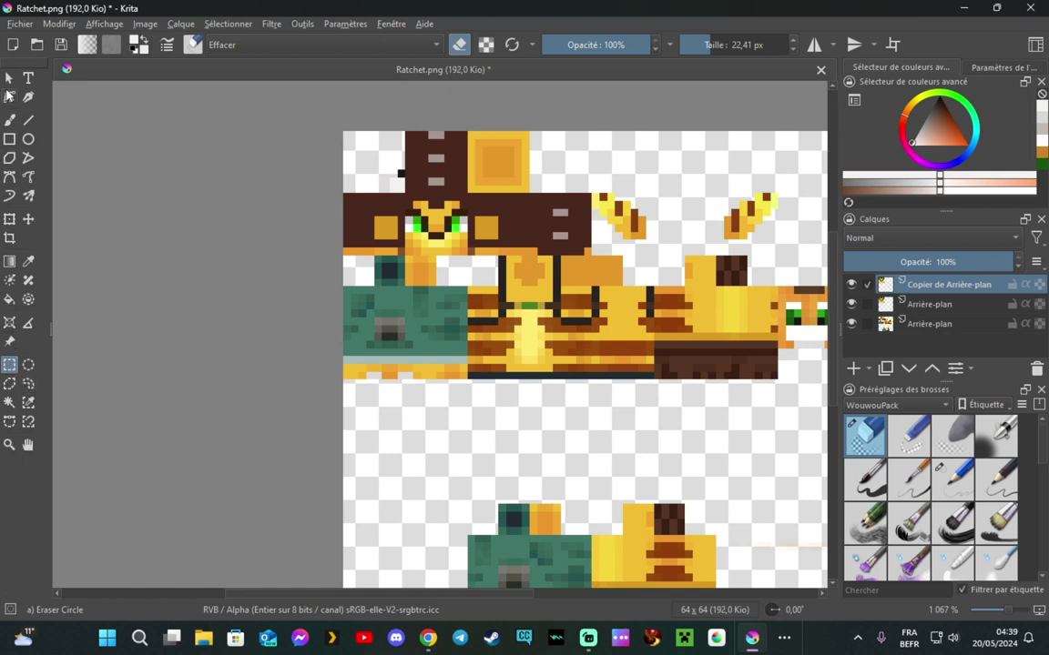
# Move the duplicated face onto the old face block at the skin's far edge so that it covers it exactly.
pyautogui.click(26, 222)
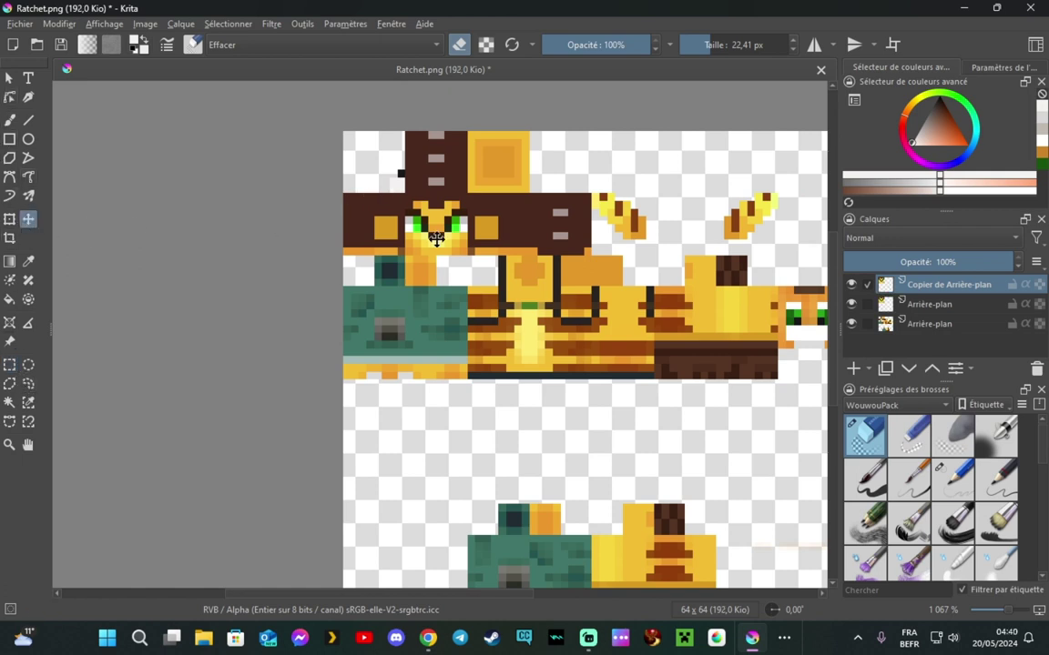
pyautogui.moveTo(369, 213); pyautogui.dragTo(769, 293)
pyautogui.scroll(-1, 680, 298)
pyautogui.scroll(1, 792, 387)
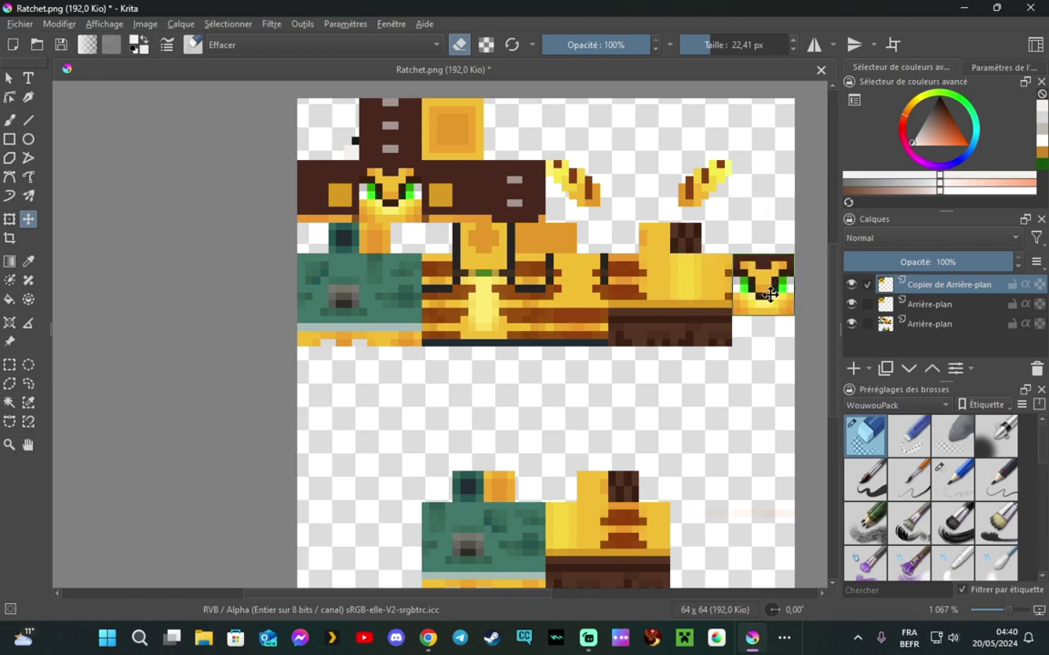
# Merge both face layers down into the Arrière-plan skin layer.
pyautogui.rightClick(926, 293)
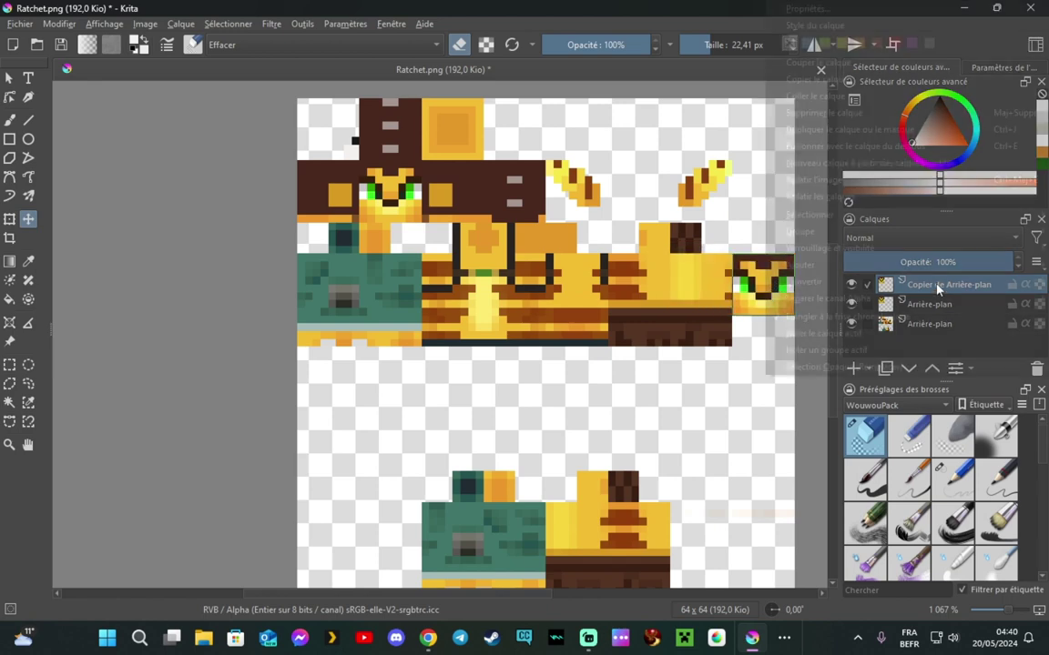
pyautogui.click(881, 162)
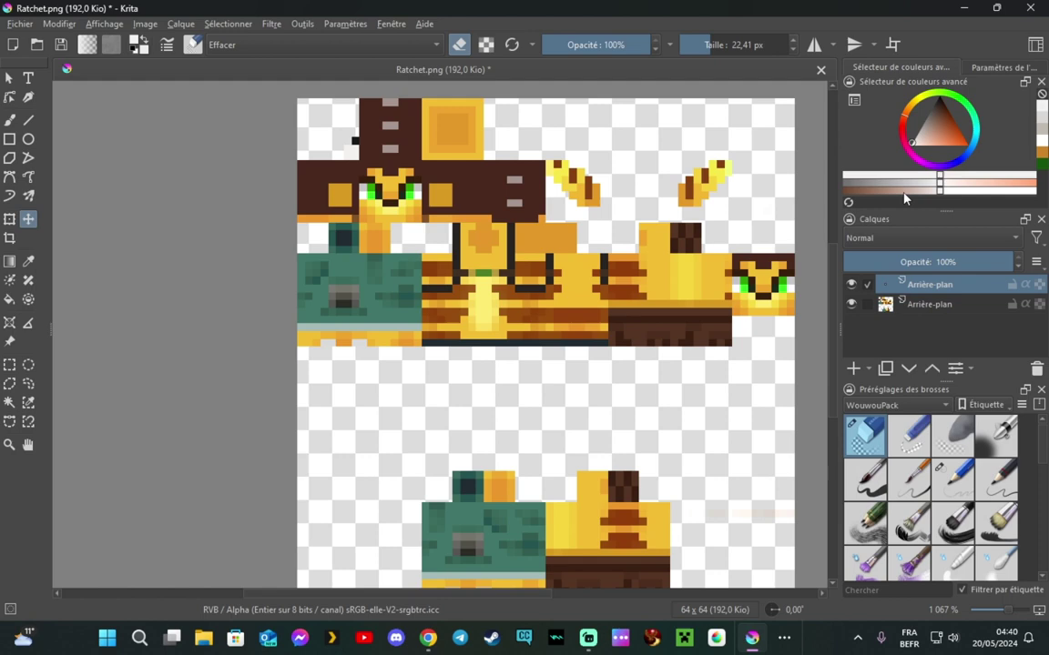
pyautogui.rightClick(929, 291)
pyautogui.click(792, 145)
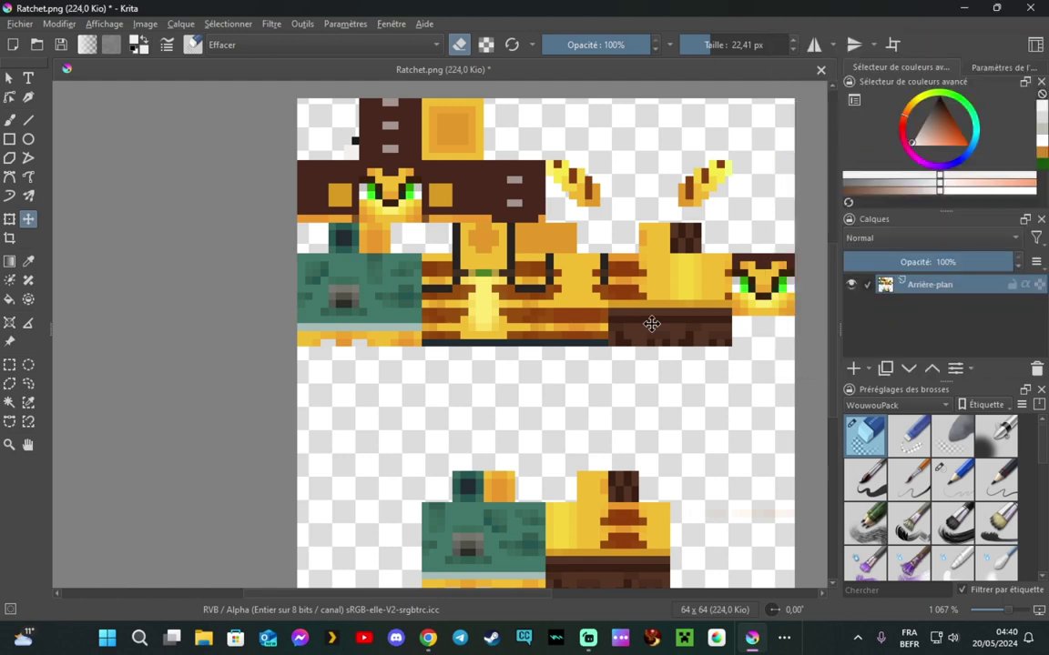
pyautogui.scroll(-2, 652, 324)
pyautogui.scroll(2, 510, 283)
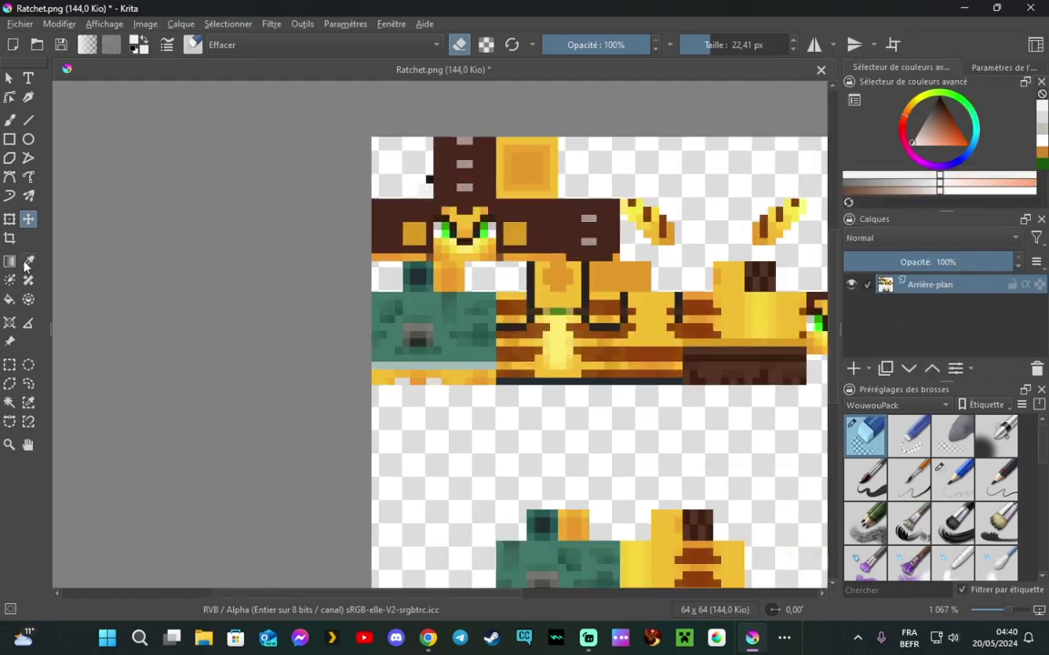
# Sample the orange from the forehead of the head's face as the colour for the Fill tool.
pyautogui.click(10, 303)
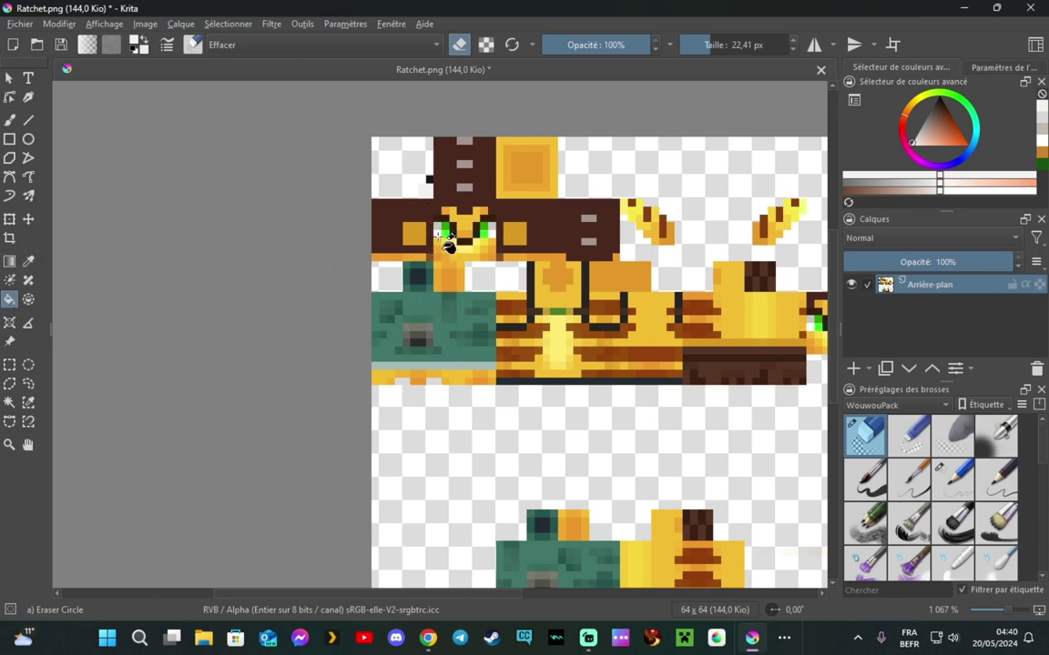
pyautogui.click(30, 263)
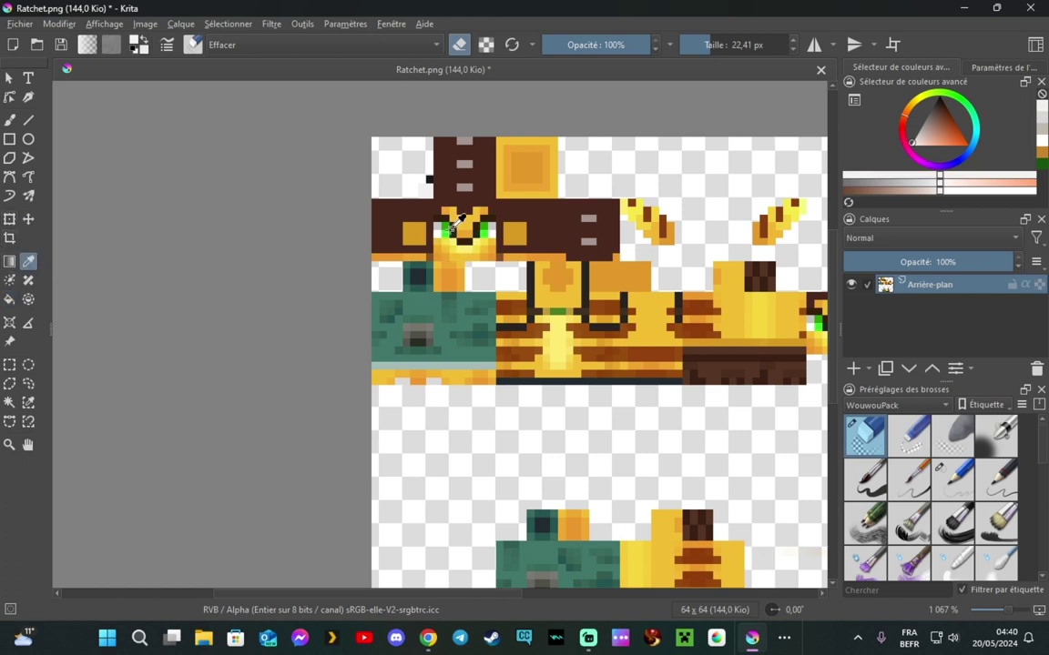
pyautogui.click(446, 209)
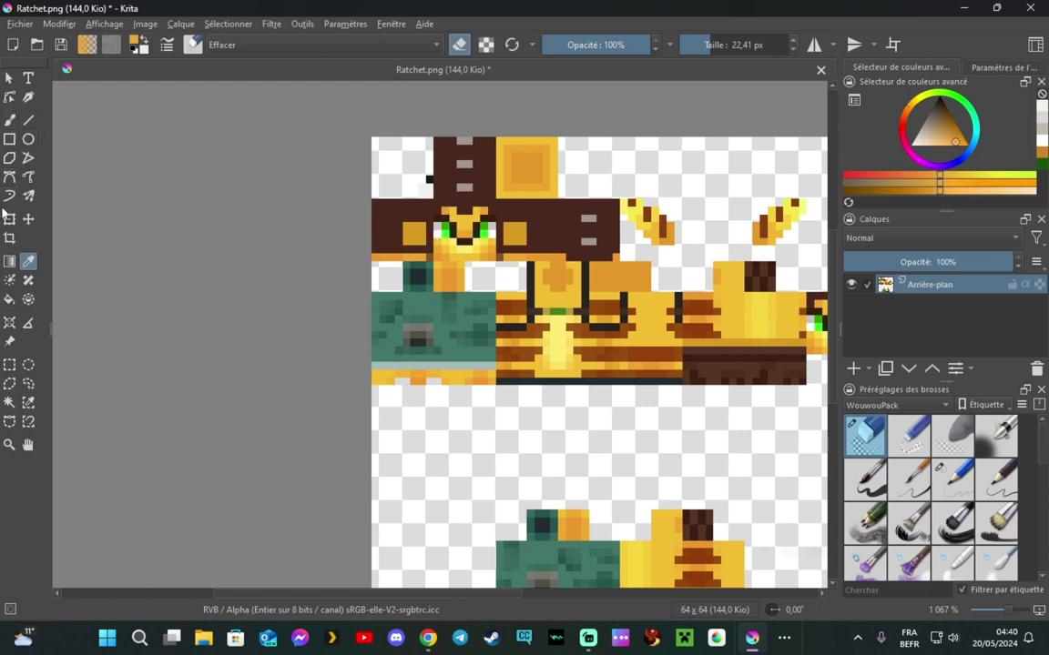
pyautogui.click(10, 300)
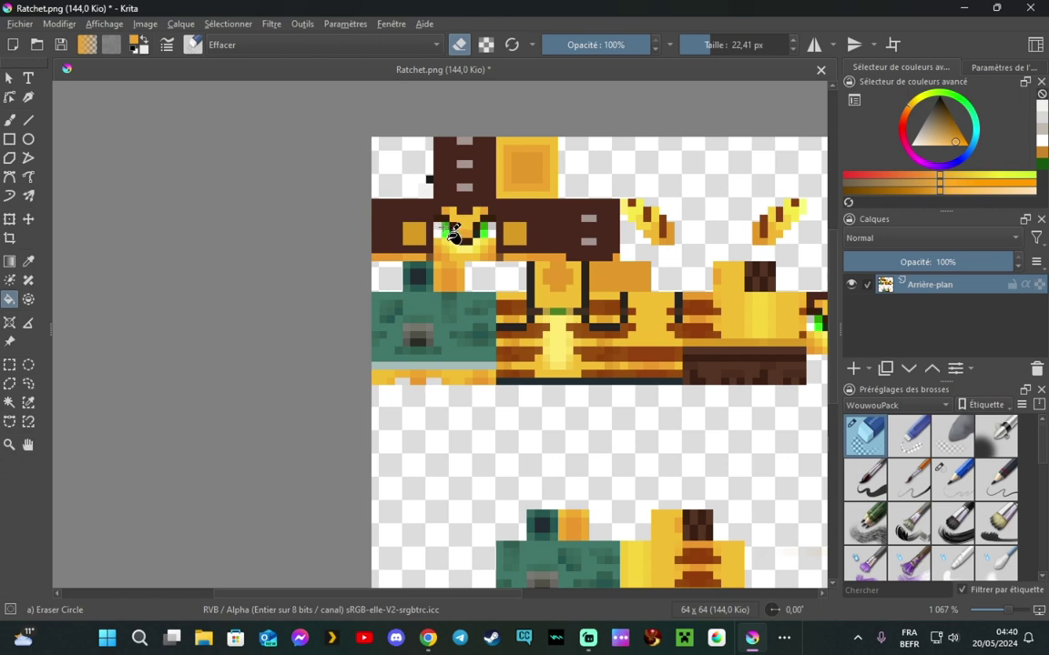
# Choose the Pencil-2 brush preset and fill the white and green pixels of both eyes on the head's face with the sampled orange.
pyautogui.click(445, 233)
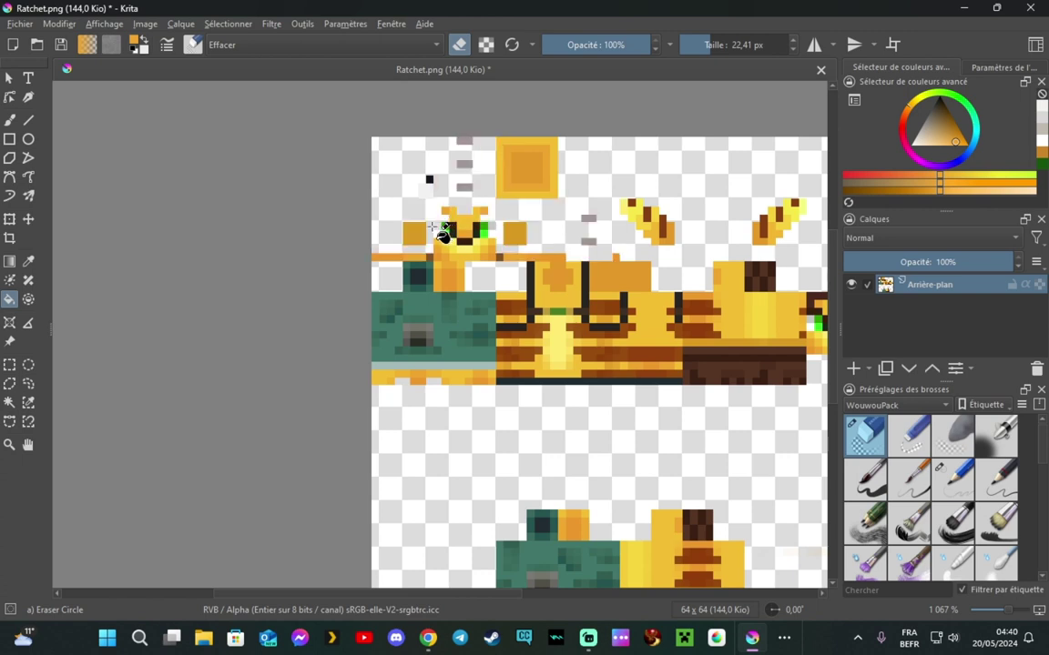
pyautogui.hotkey('ctrl', 'z')
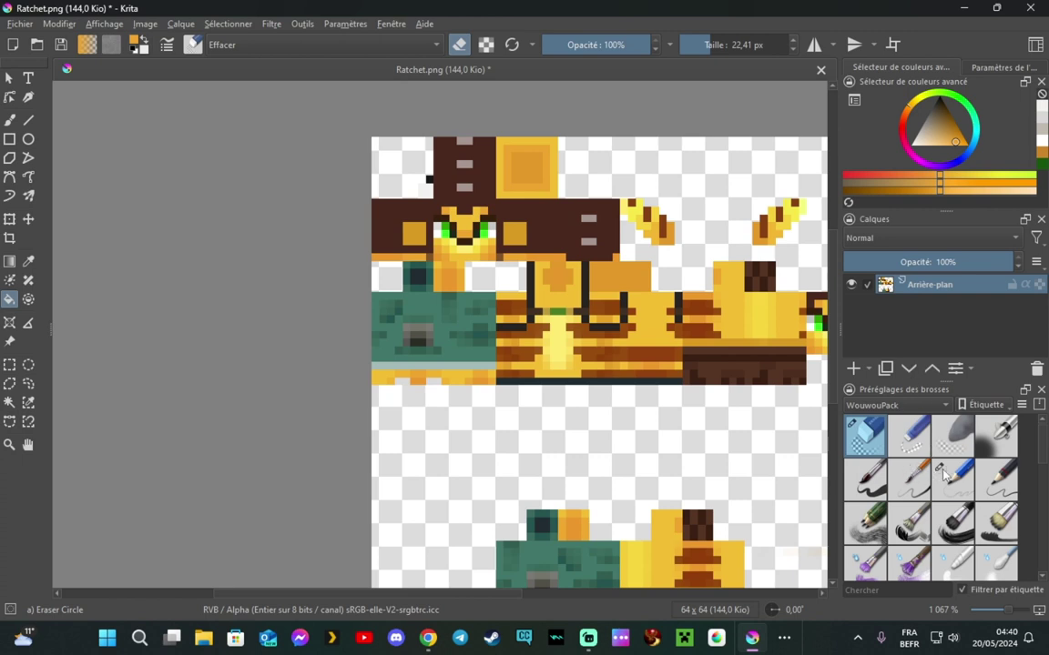
pyautogui.click(992, 475)
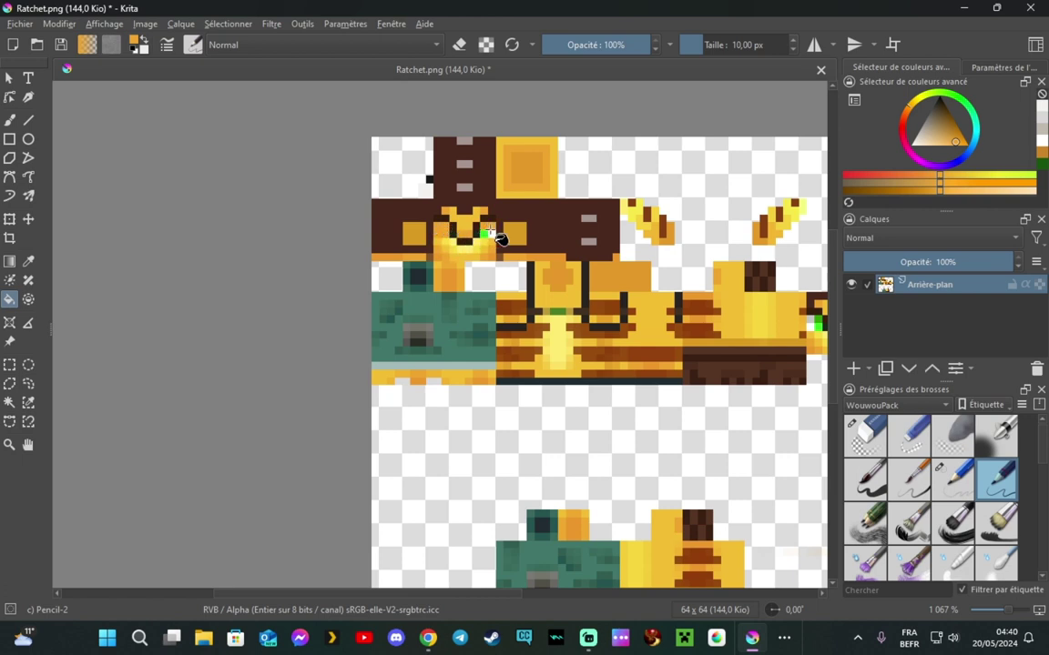
pyautogui.hotkey('ctrl', 'z')
pyautogui.hotkey('ctrl', 'z')
pyautogui.hotkey('ctrl', 'z')
pyautogui.hotkey('ctrl', 'z')
pyautogui.scroll(-2, 667, 298)
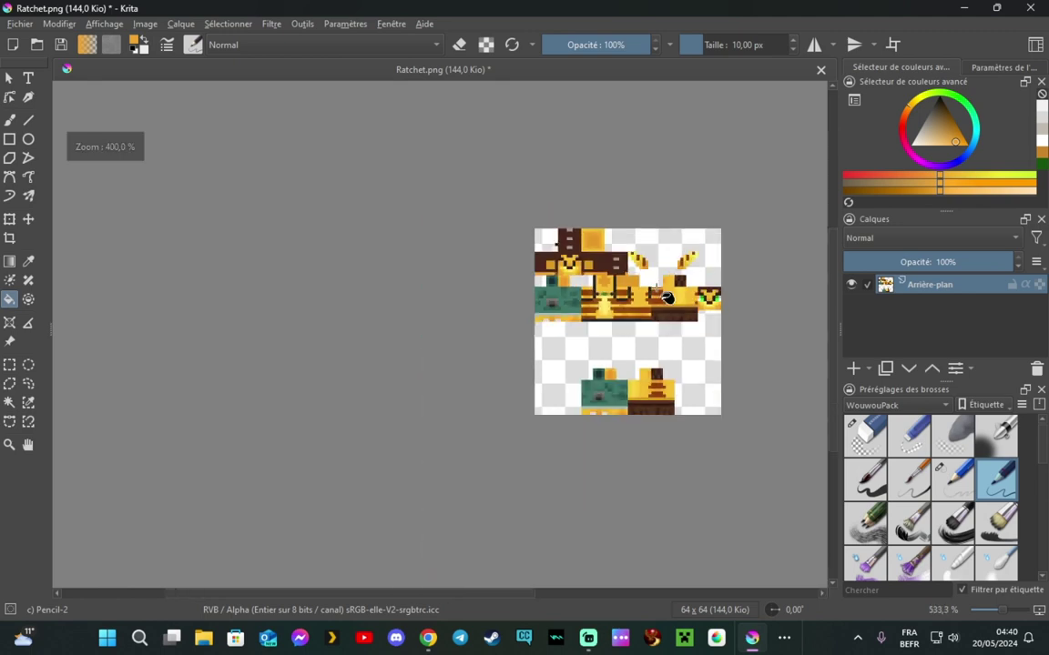
pyautogui.scroll(3, 667, 297)
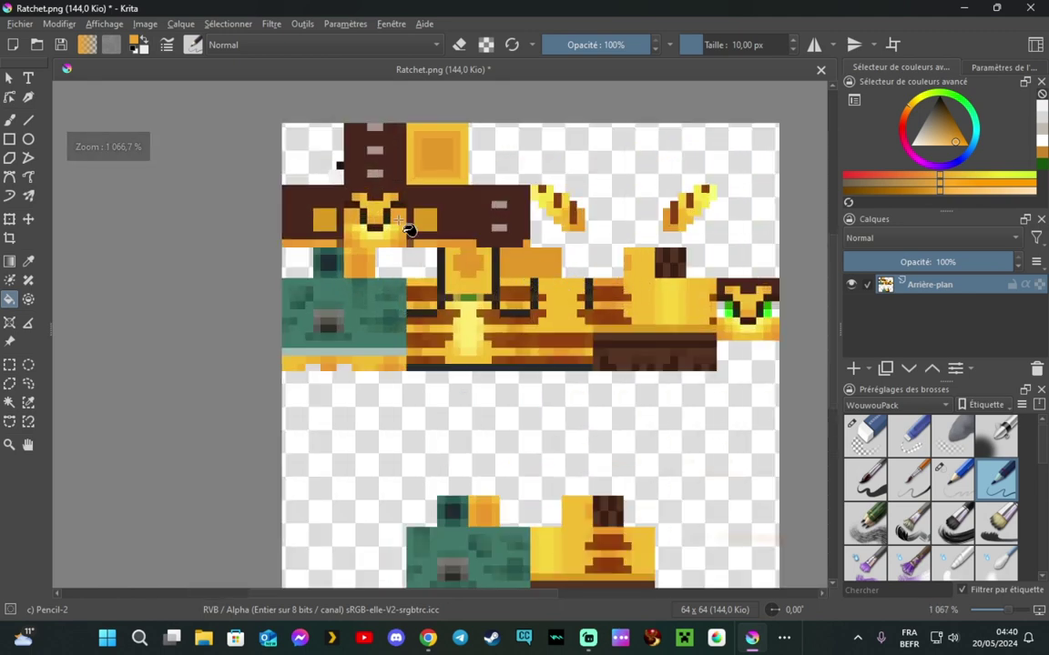
pyautogui.scroll(-1, 351, 199)
pyautogui.scroll(1, 351, 202)
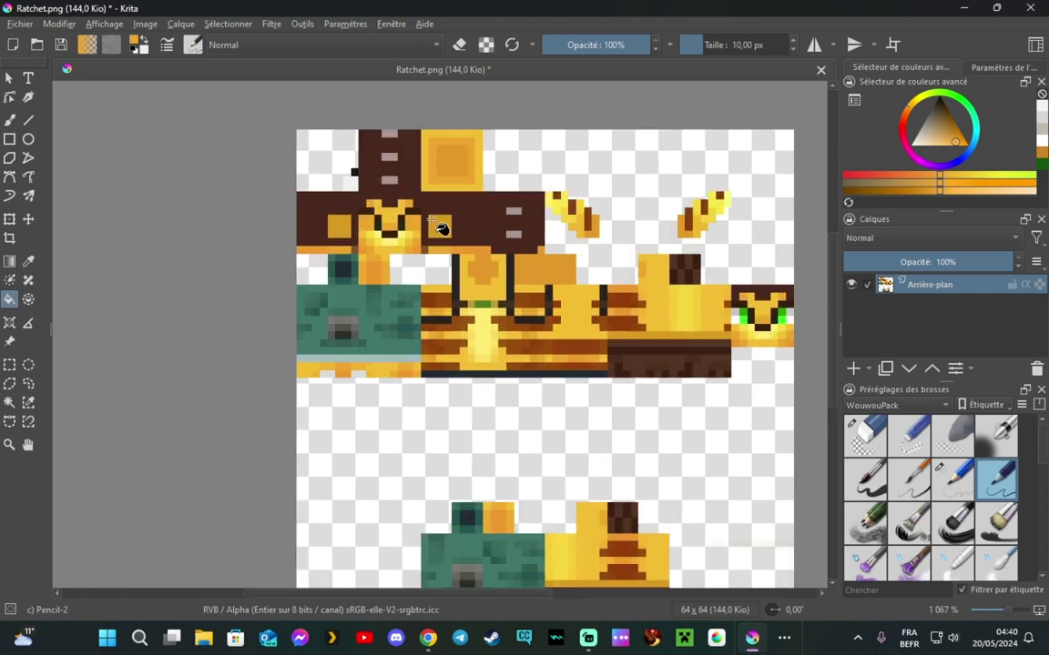
# Sample the dark colour beside the eye on the separate face block and fill the stray pixel beside the head's top with it.
pyautogui.click(28, 262)
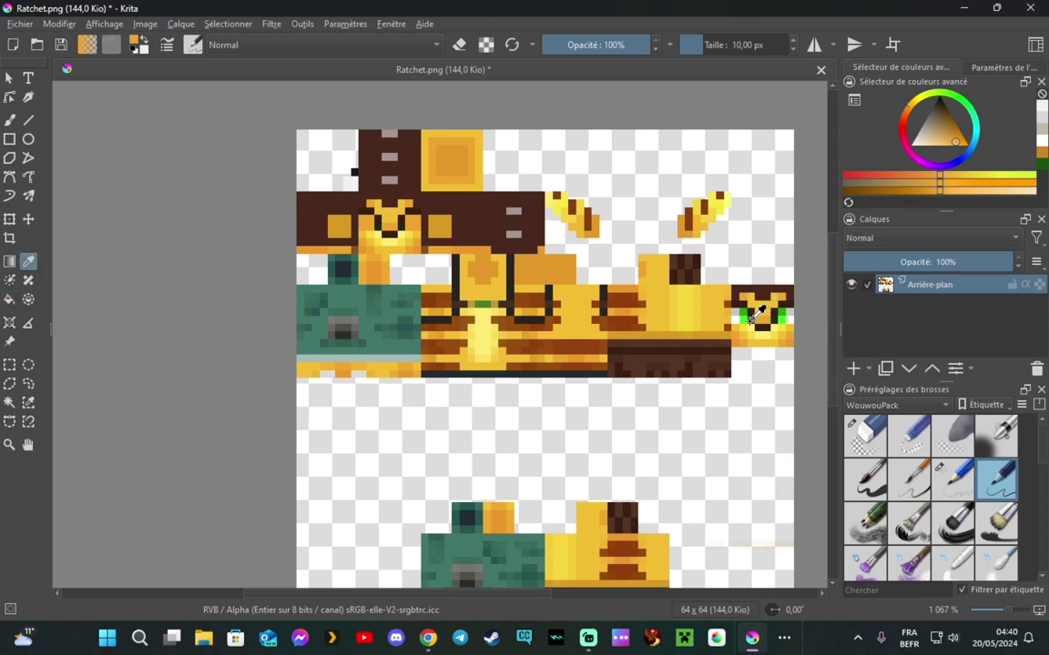
pyautogui.click(748, 317)
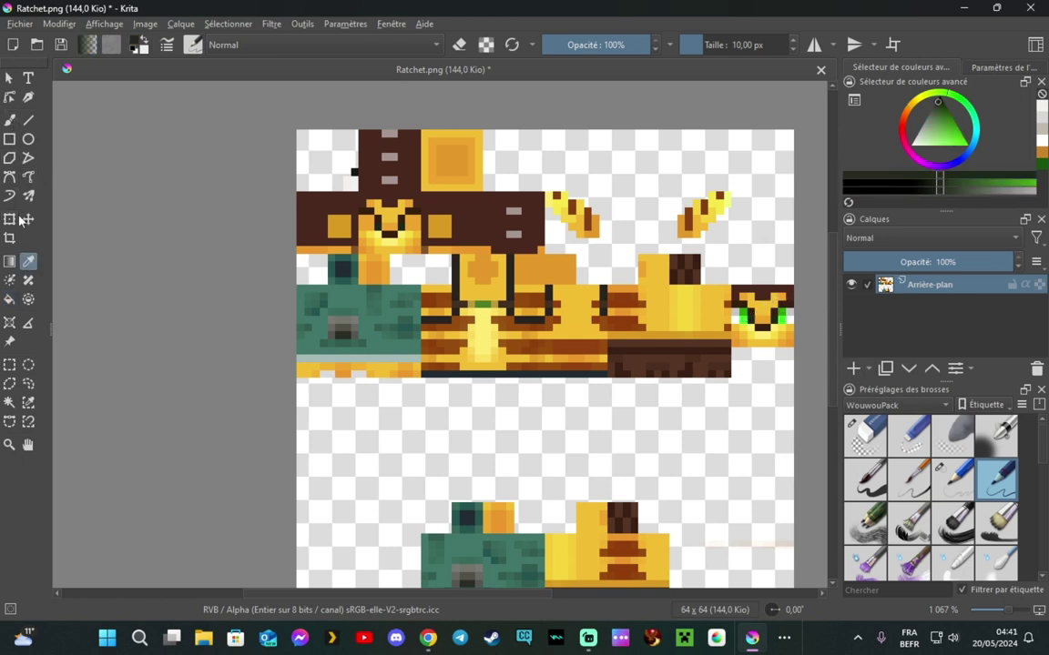
pyautogui.click(14, 300)
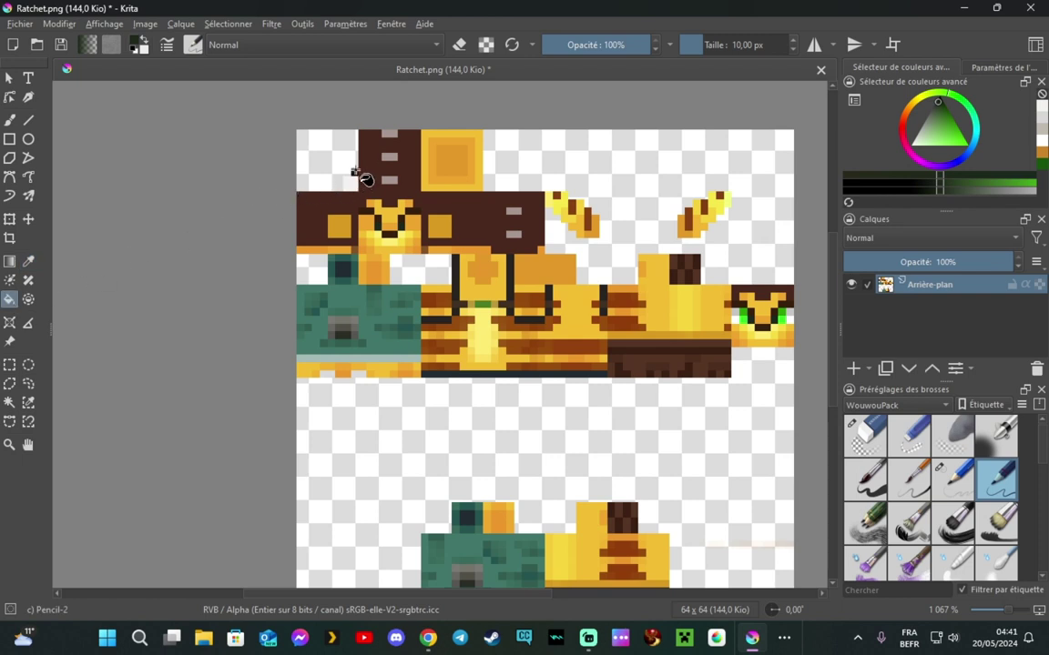
pyautogui.click(355, 175)
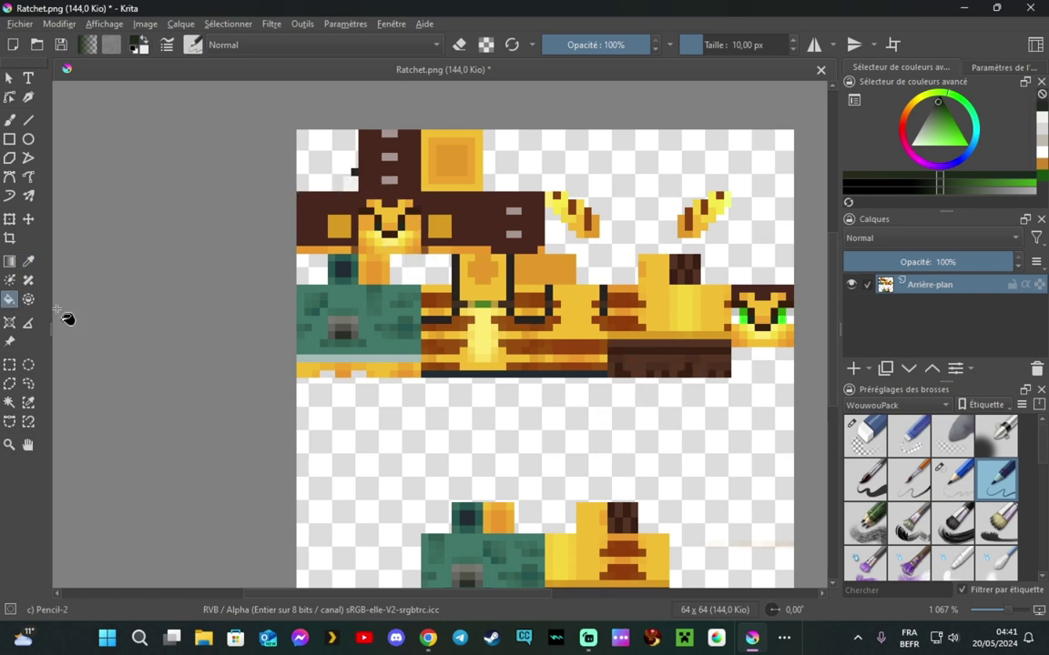
# Save the skin in the Documents folder as Ratchet MD 2.png, accepting the current PNG options.
pyautogui.scroll(-2, 644, 358)
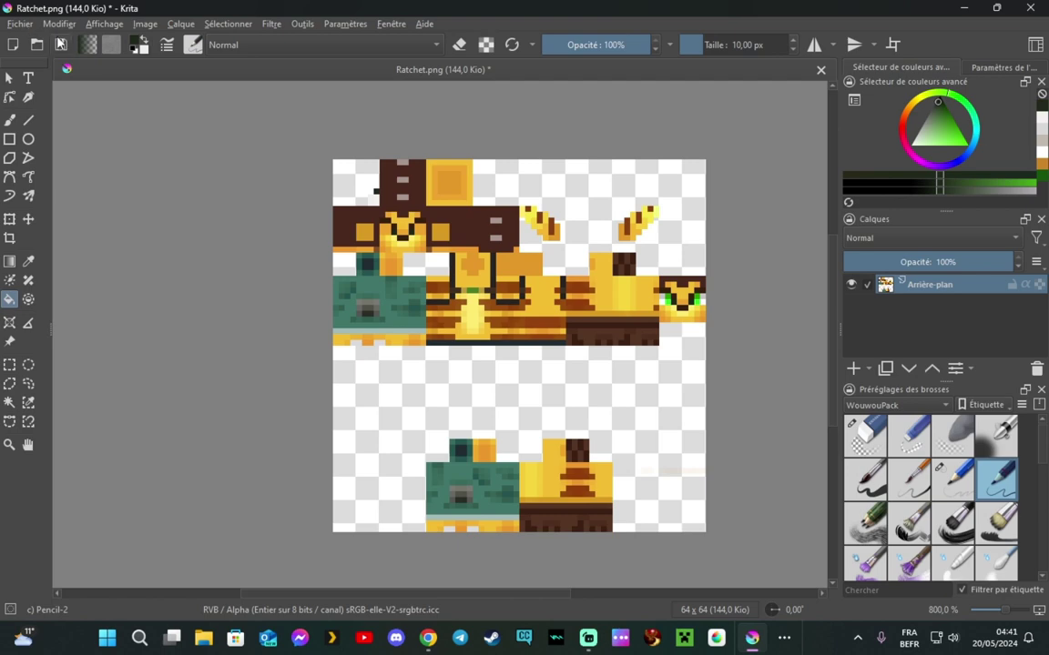
pyautogui.click(31, 27)
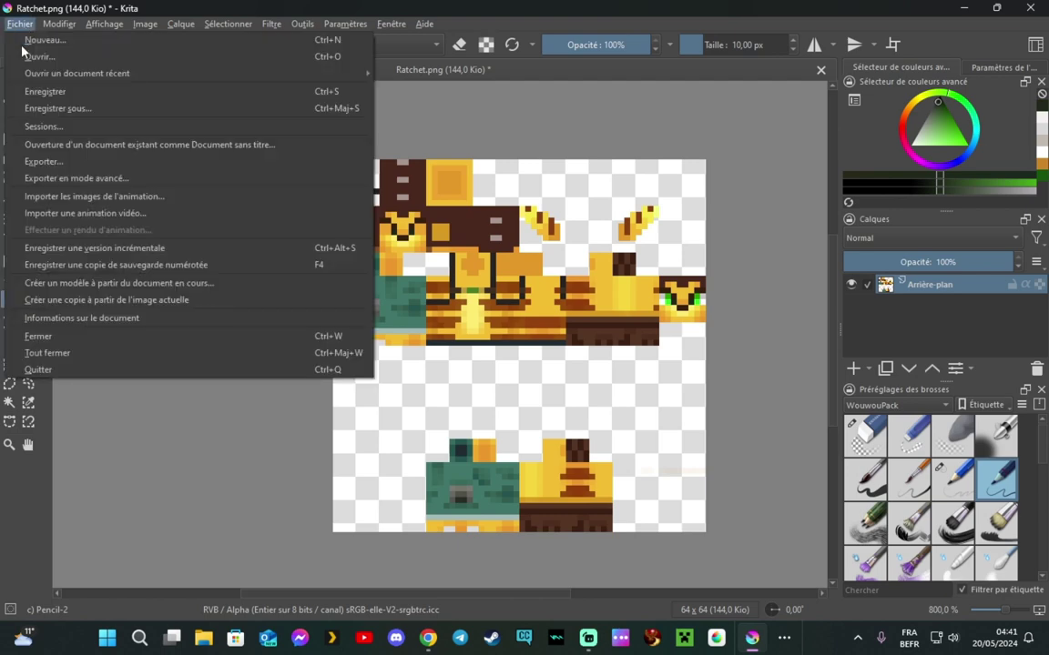
pyautogui.click(52, 105)
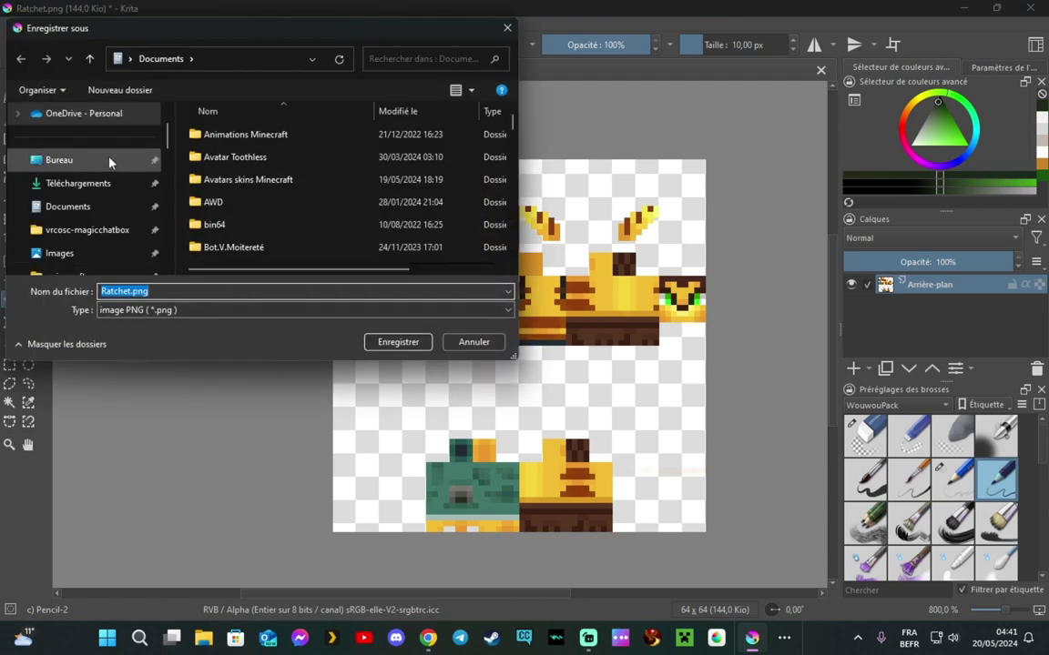
pyautogui.click(130, 290)
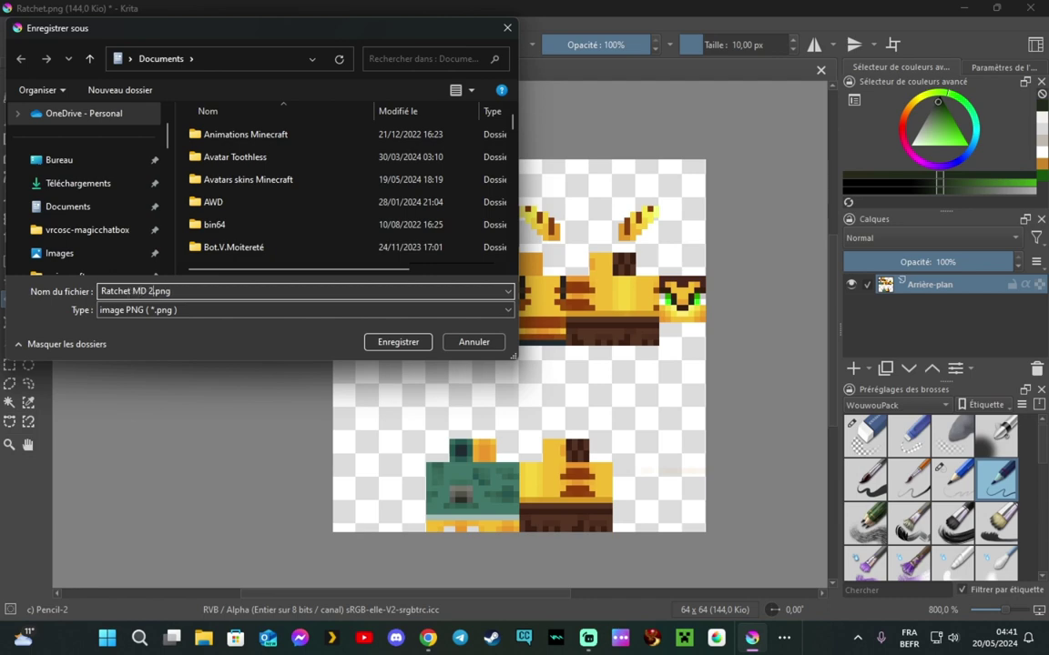
pyautogui.write('MD 2')
pyautogui.press('Return')
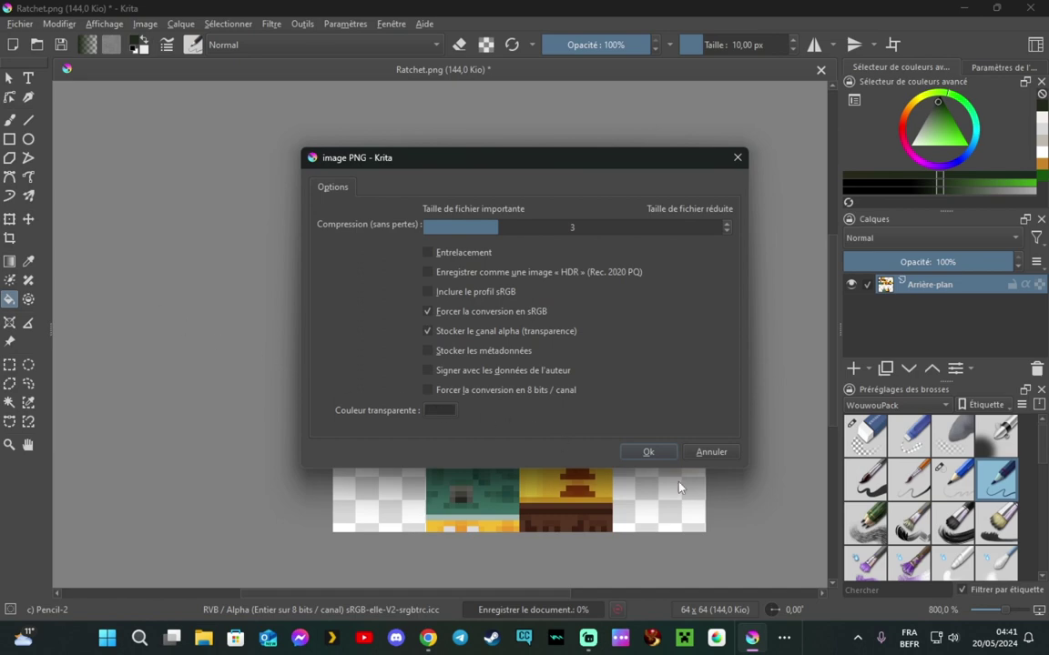
pyautogui.click(662, 458)
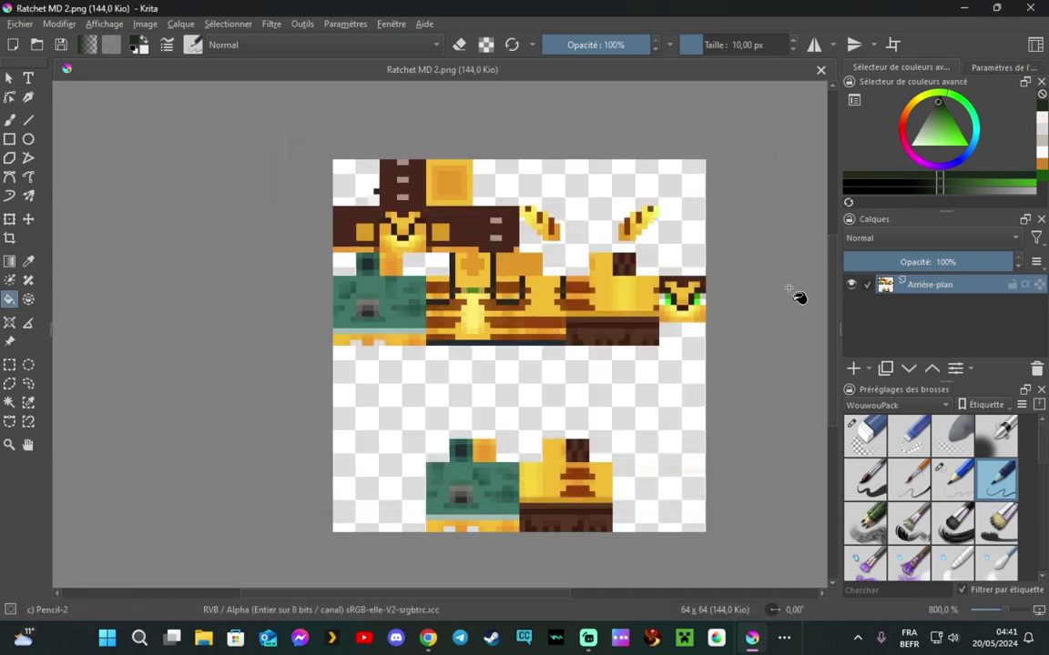
# Switch to Minecraft Dungeons, pass the title screen and open the hero settings.
pyautogui.click(428, 637)
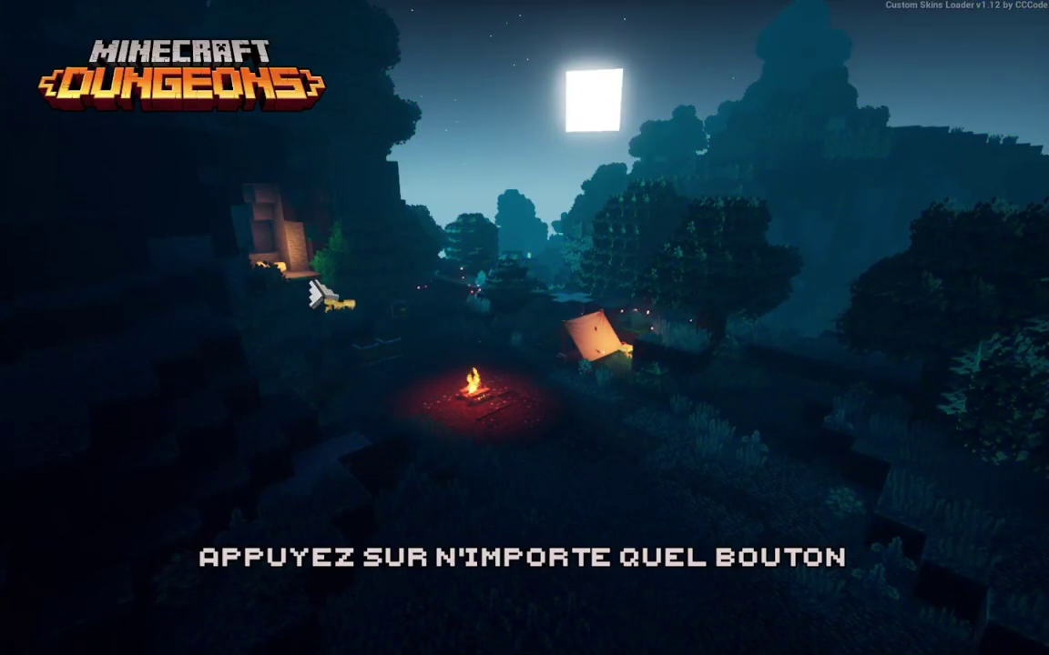
pyautogui.click(314, 291)
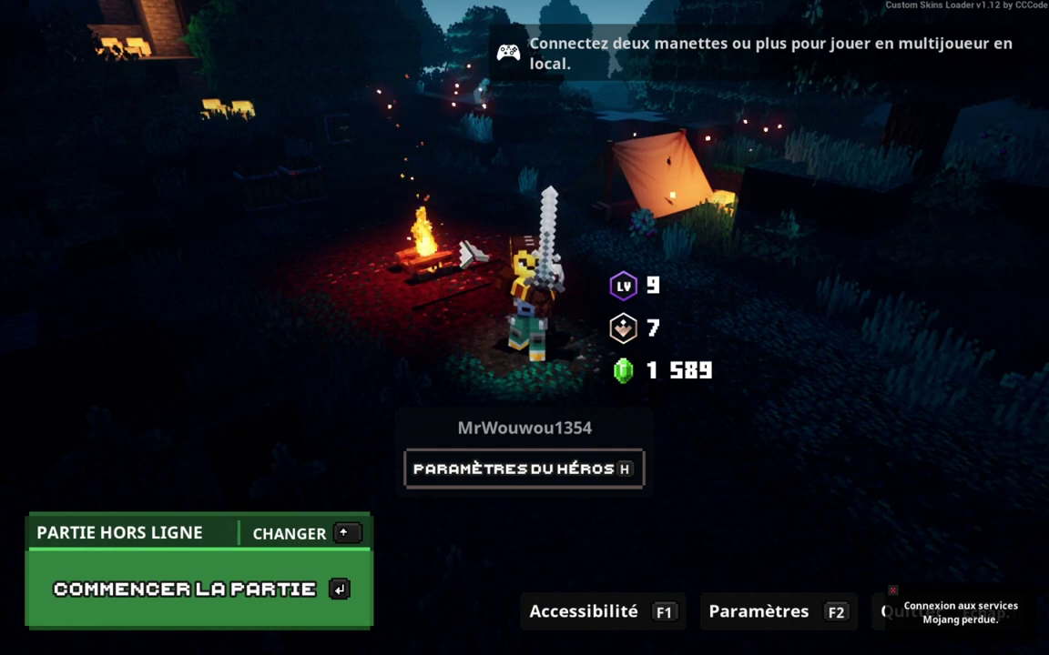
pyautogui.click(503, 470)
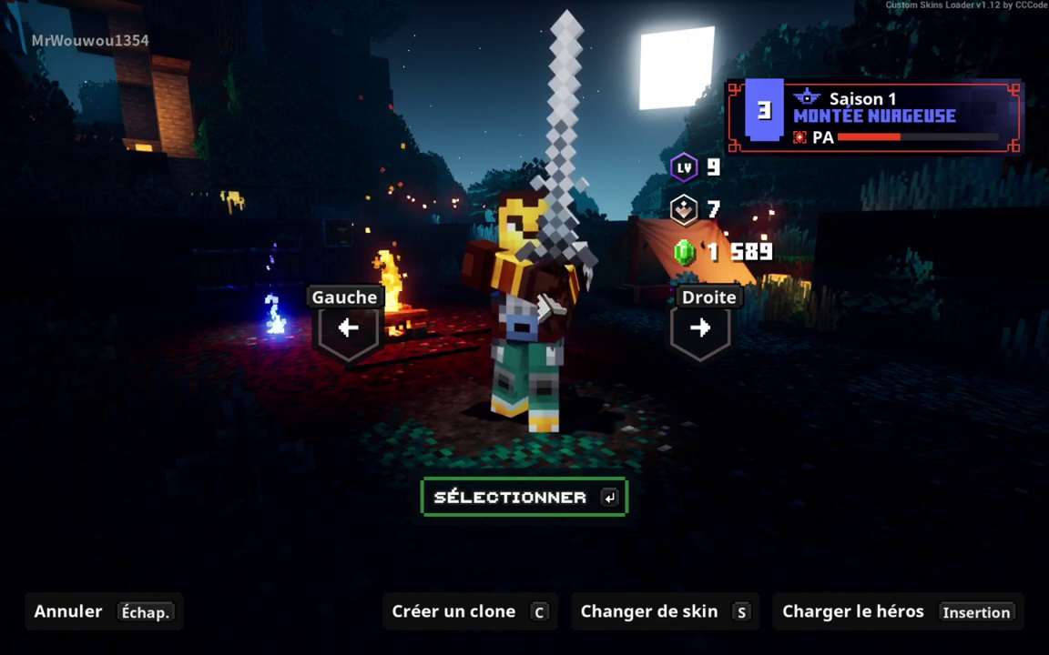
pyautogui.click(517, 496)
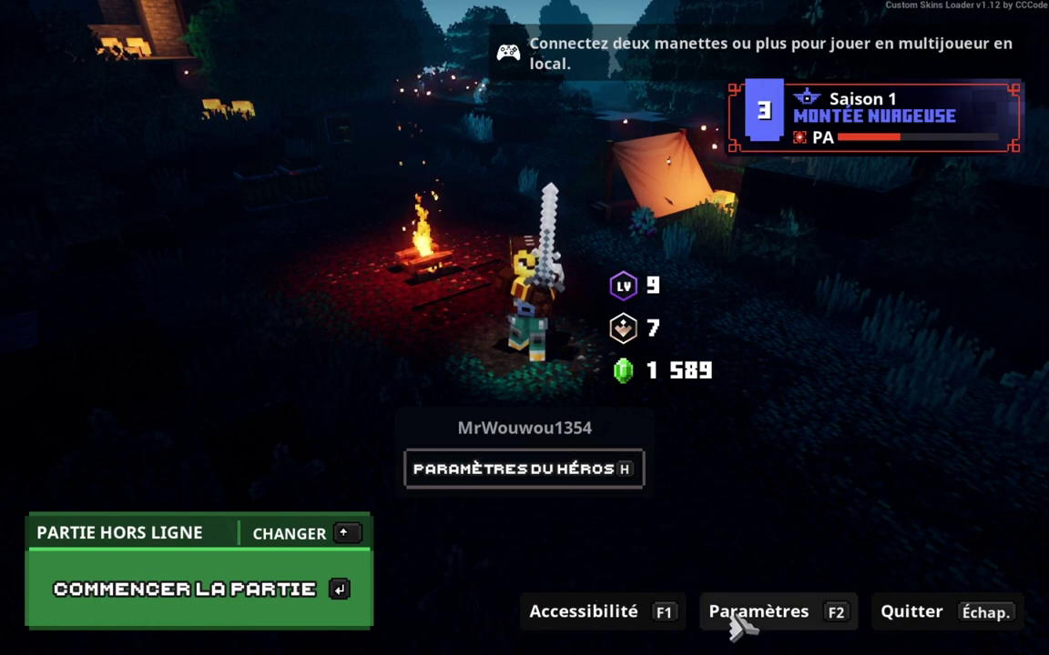
pyautogui.click(552, 475)
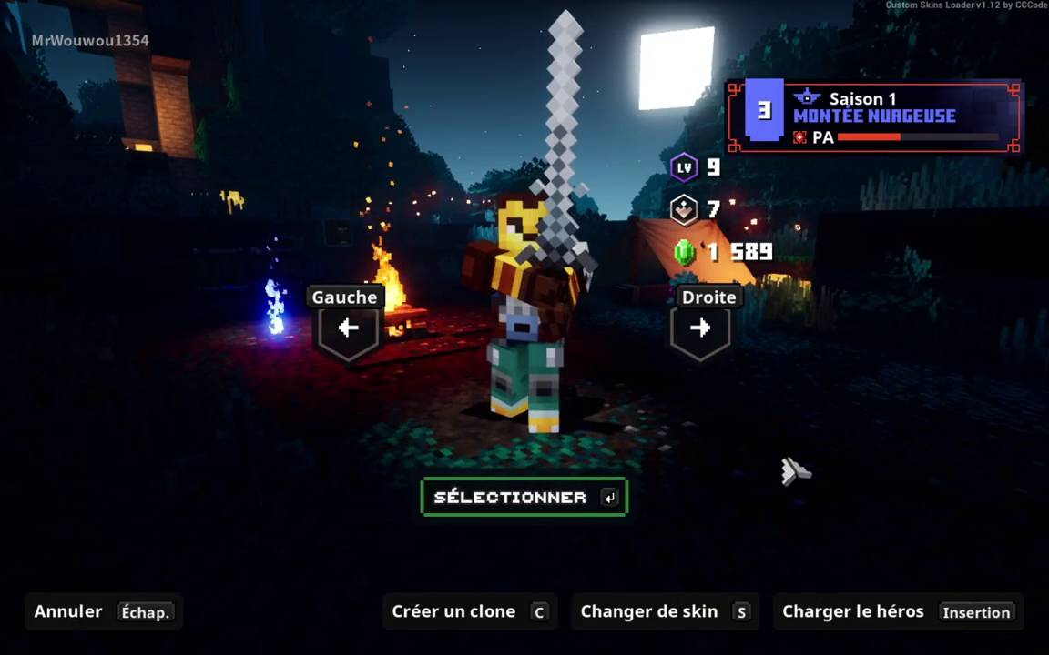
# Change the hero's skin to the first one in the skin list and select that hero for play.
pyautogui.click(697, 611)
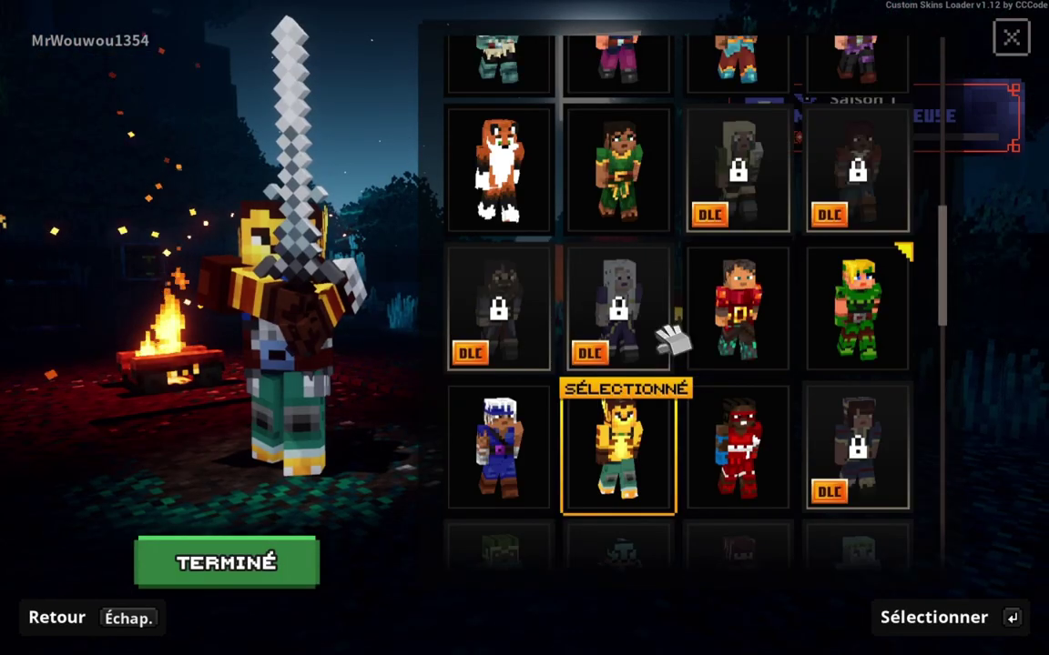
pyautogui.scroll(5, 510, 255)
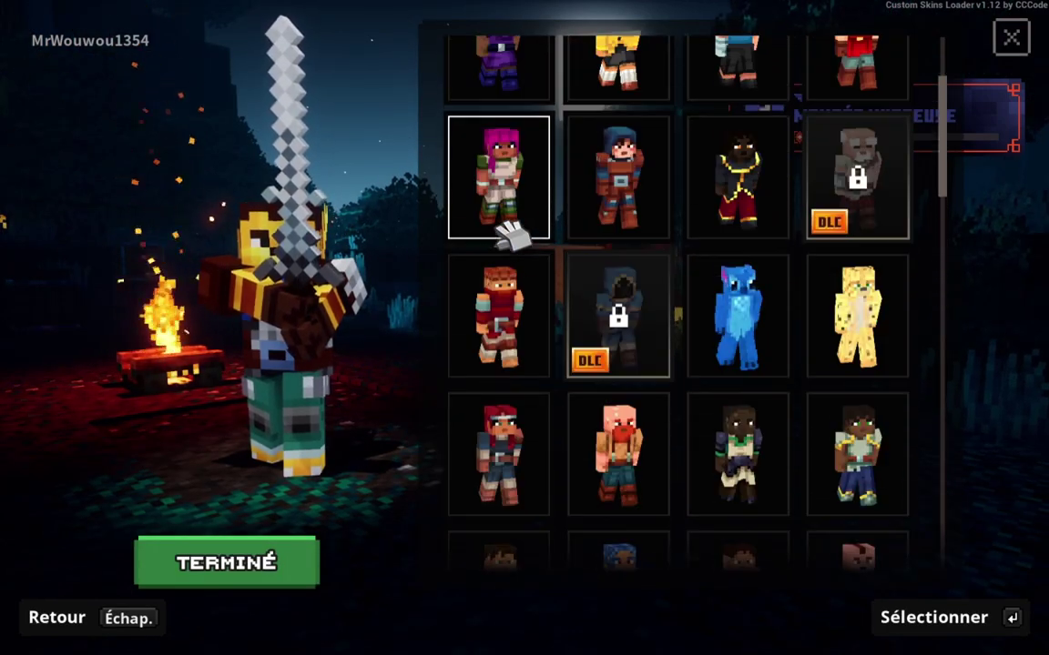
pyautogui.scroll(3, 515, 200)
pyautogui.click(546, 136)
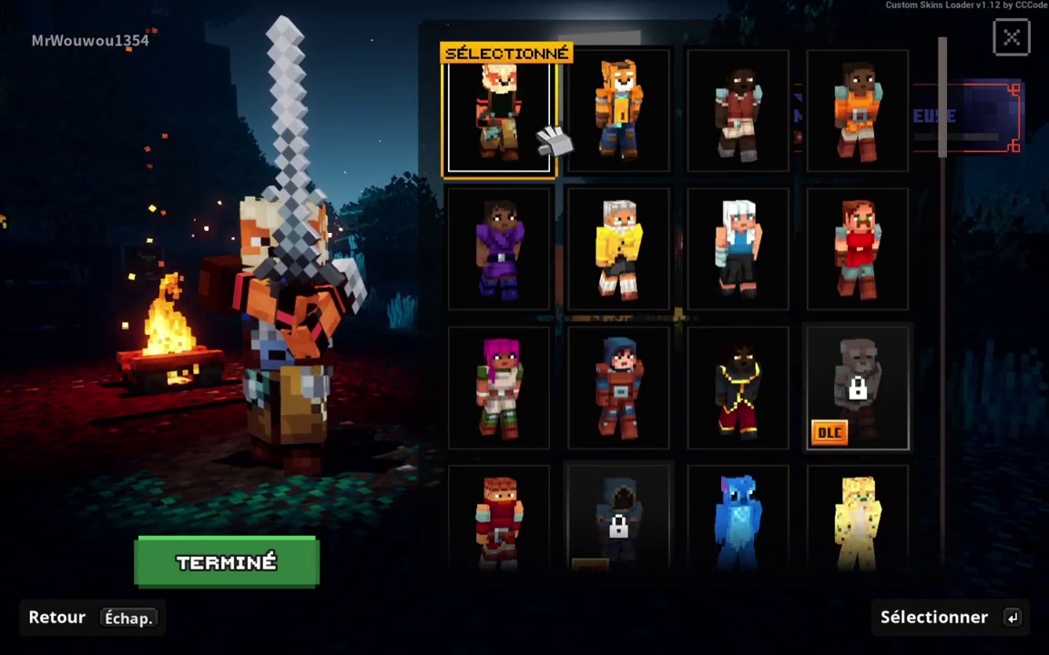
pyautogui.click(251, 560)
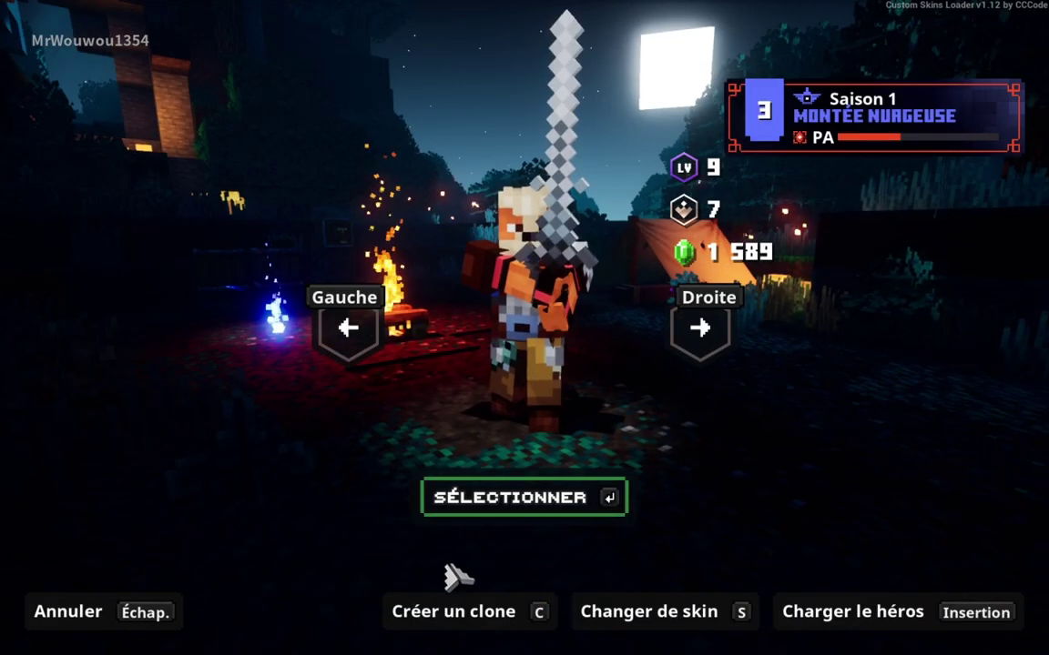
pyautogui.click(492, 508)
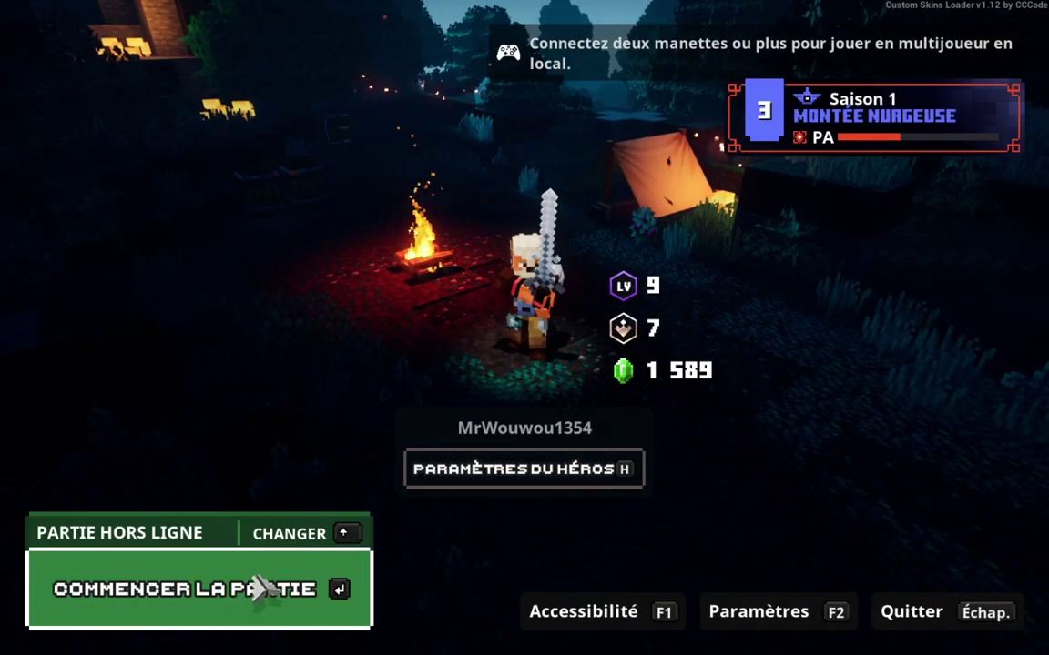
# Start the offline game and walk the hero a few steps through the camp.
pyautogui.click(260, 588)
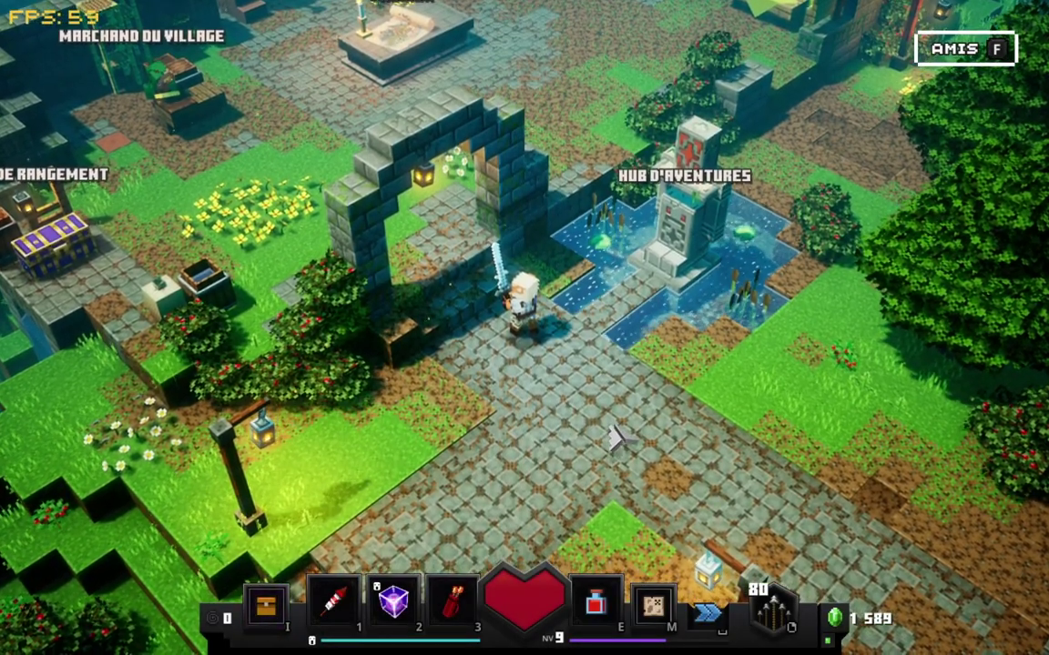
pyautogui.press('s')
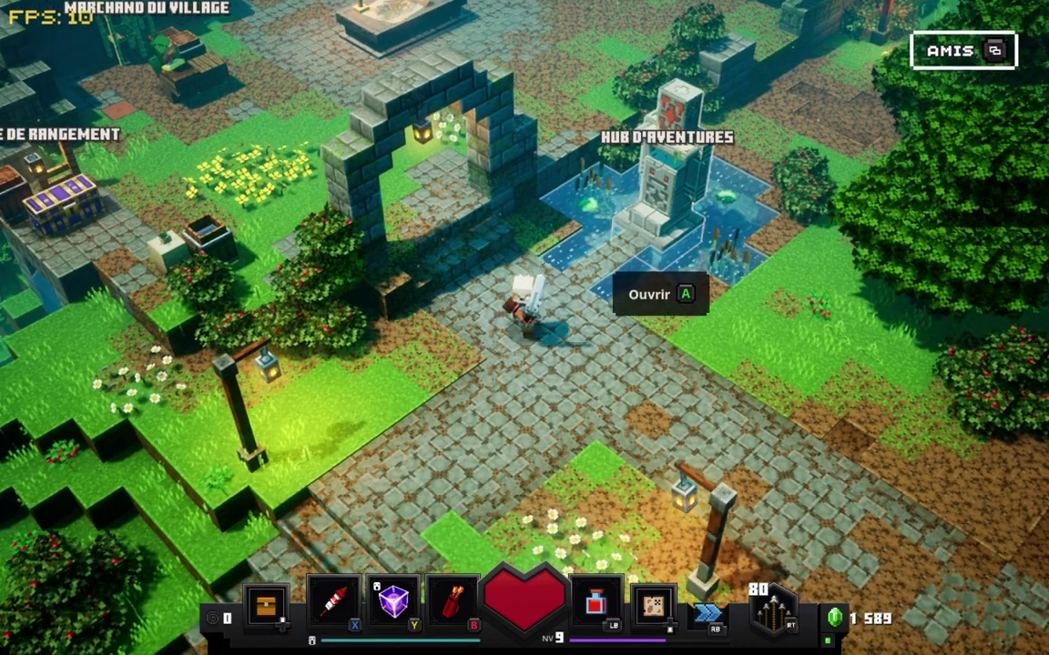